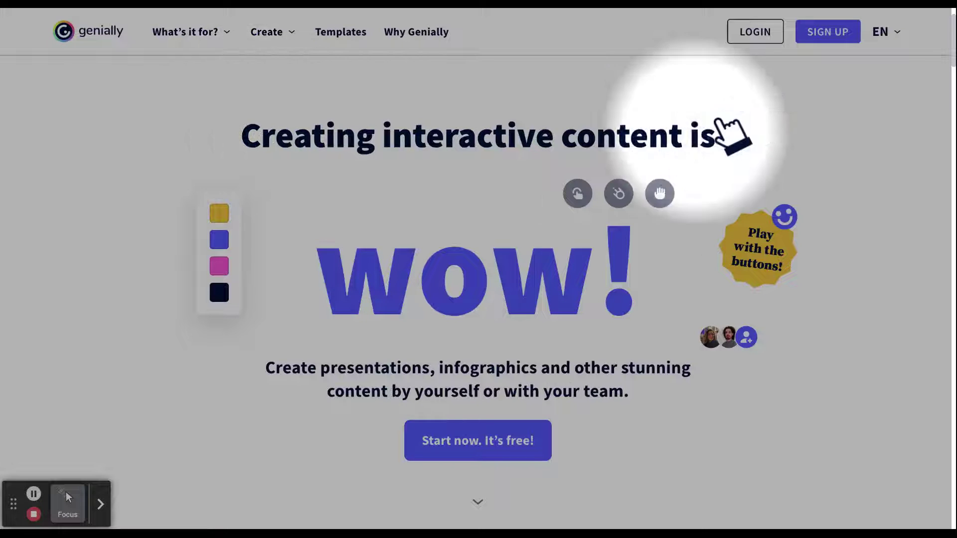
- Sign up for a free account via Google with a September birth month, choosing Education use
click(812, 47)
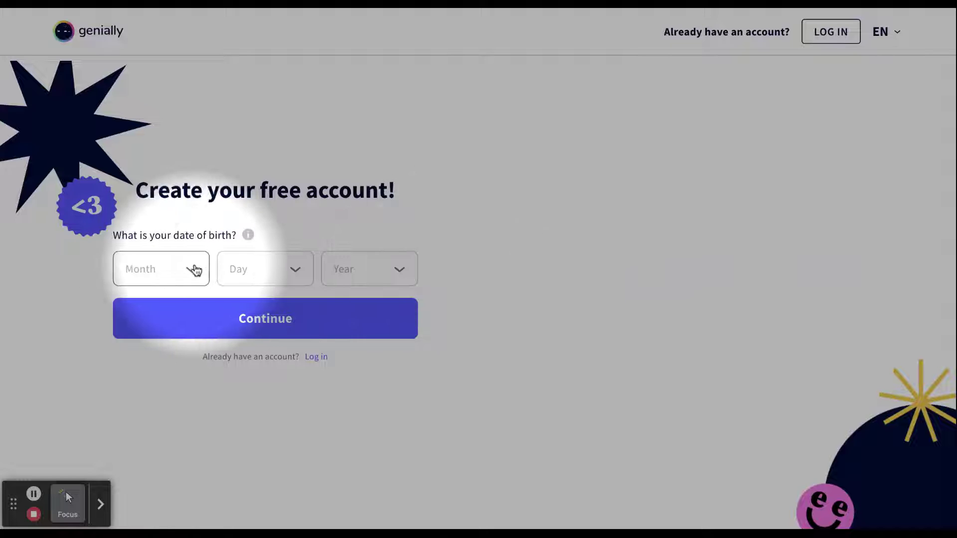
click(192, 269)
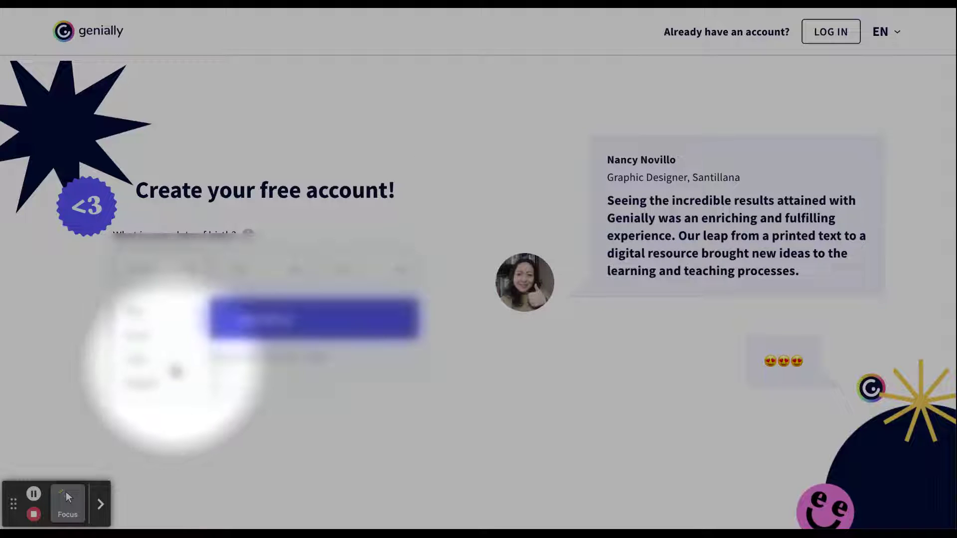
click(149, 351)
click(271, 324)
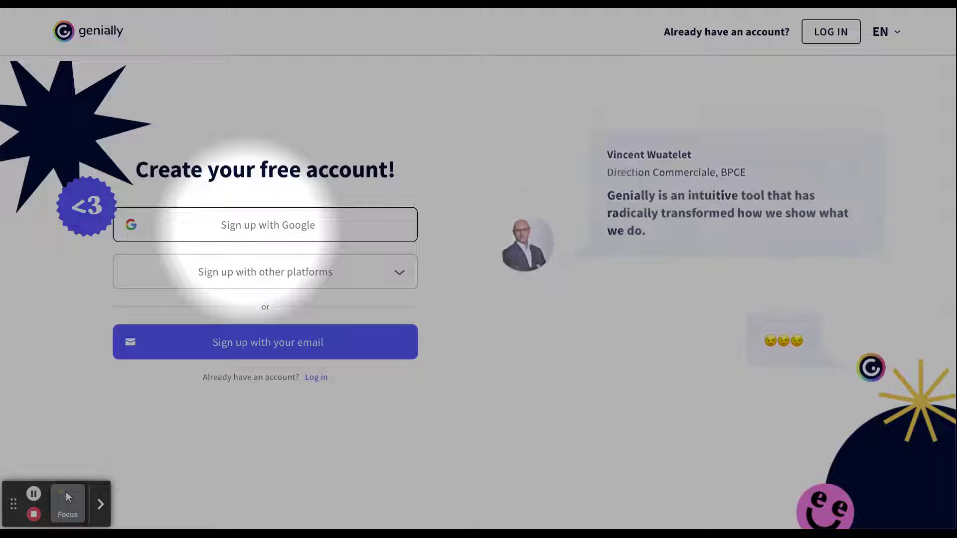
click(254, 226)
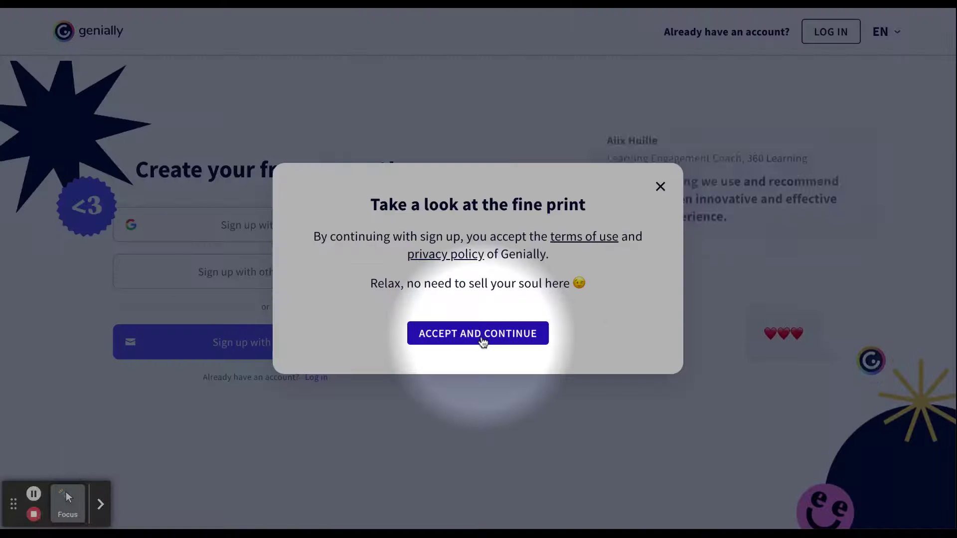
click(481, 338)
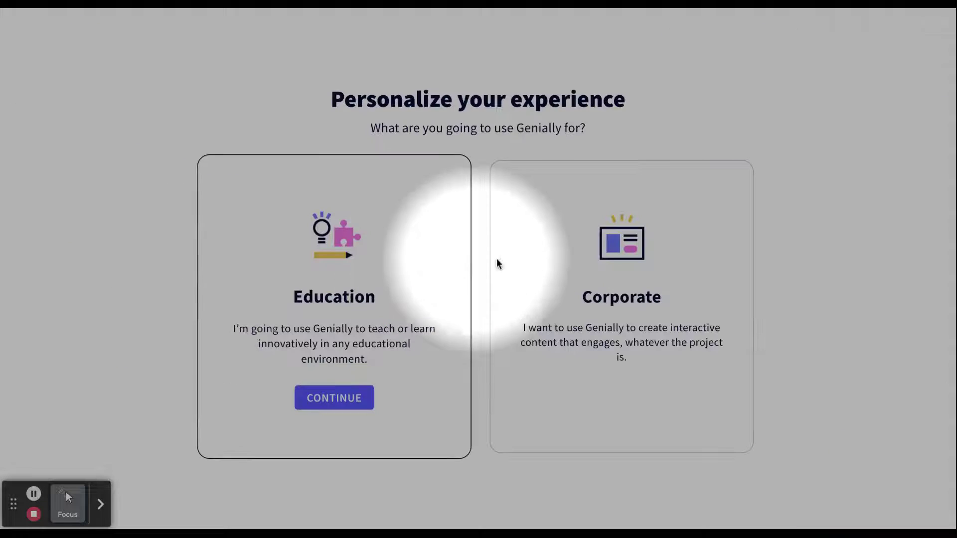
click(333, 396)
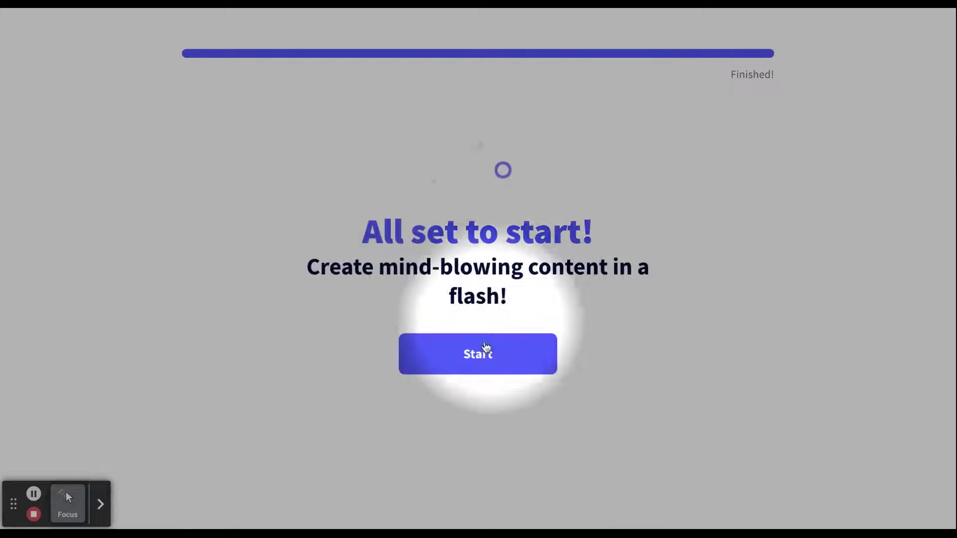
click(483, 354)
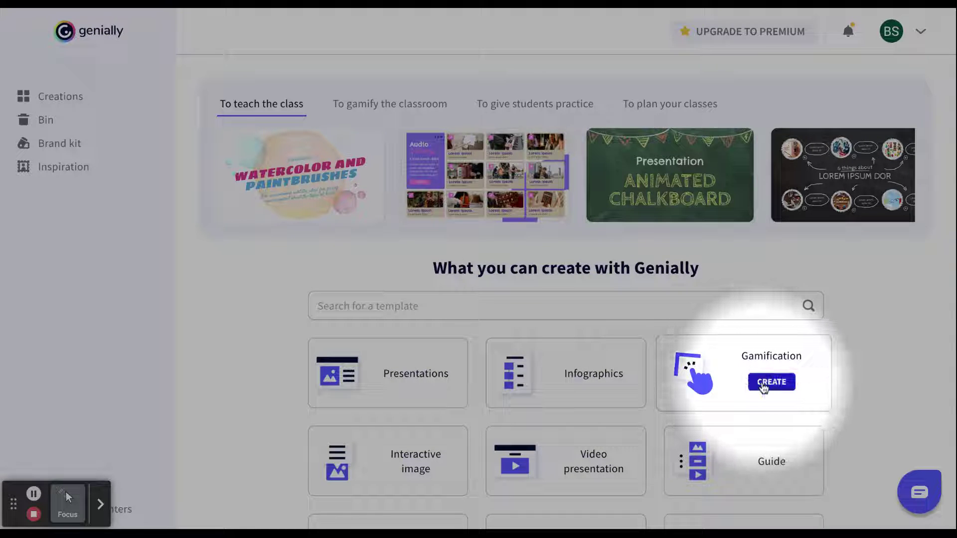
- Start a new Gamification creation to browse its quiz templates
click(763, 387)
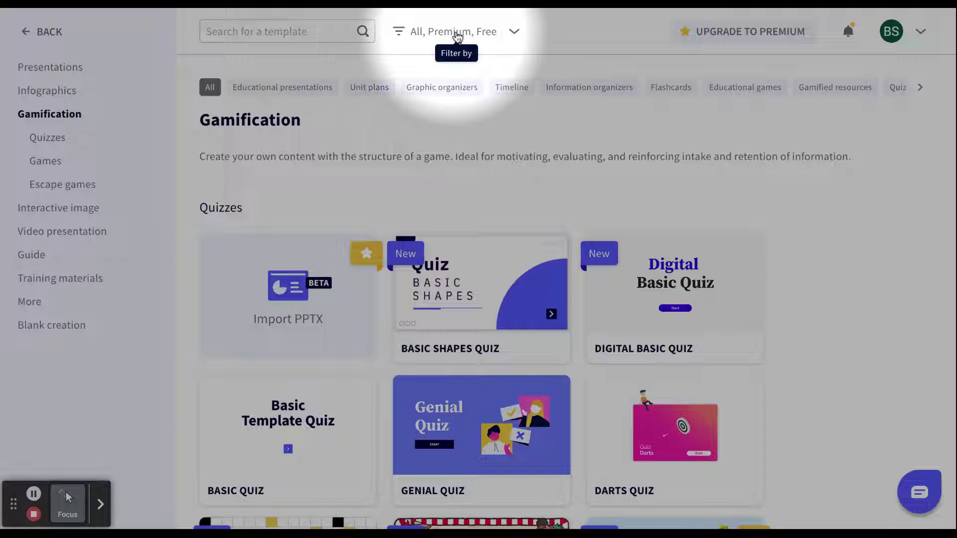
click(515, 33)
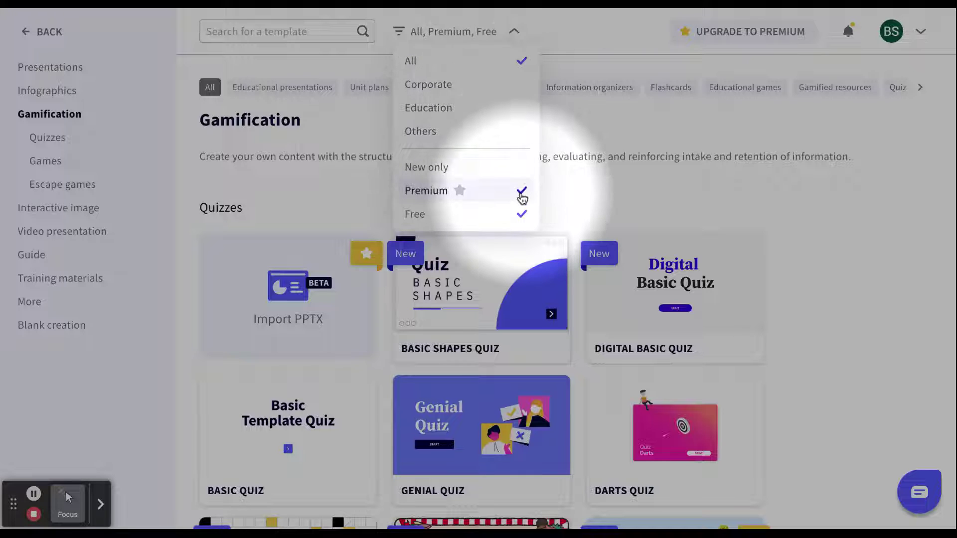
- Exclude Premium templates and open the Hidden Image Quiz preview
click(521, 195)
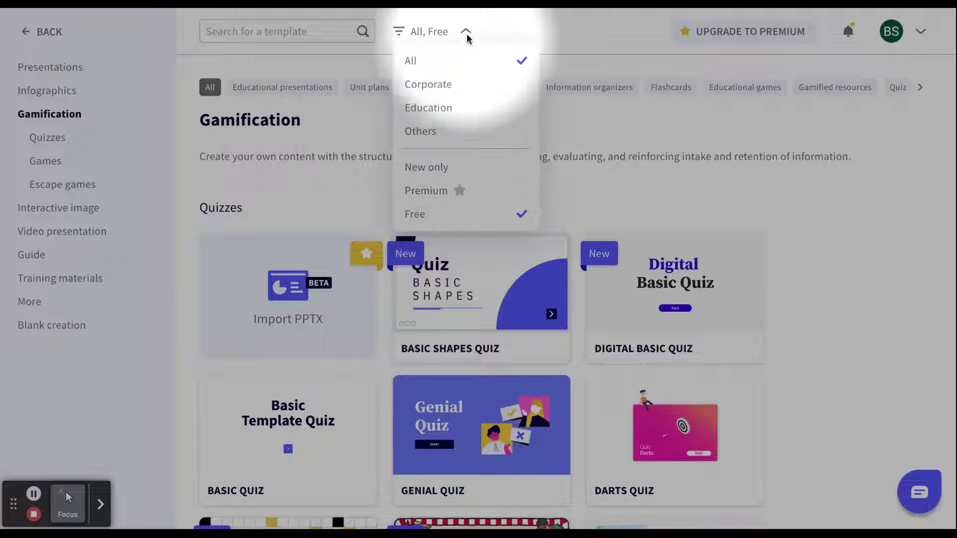
click(466, 32)
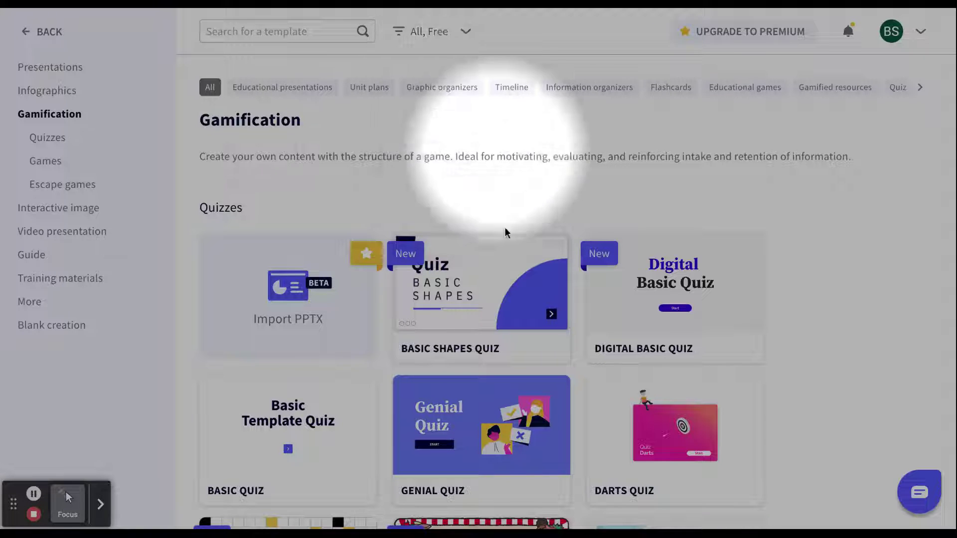
scroll(504, 227, down, 1)
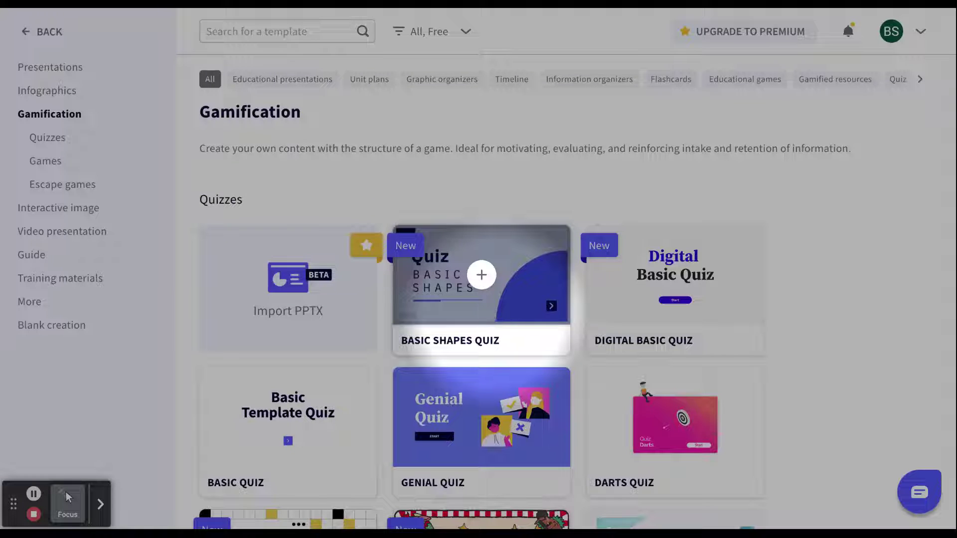
scroll(481, 274, down, 1)
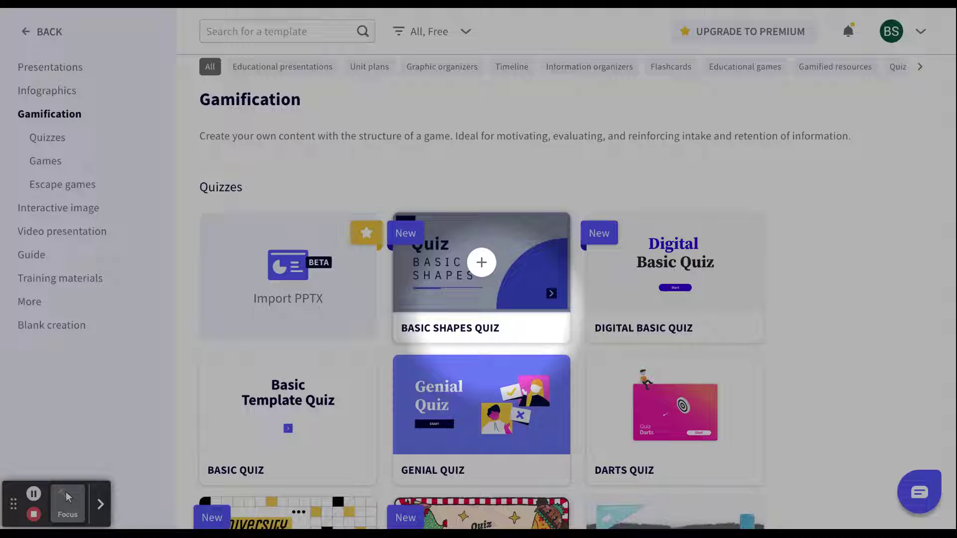
scroll(481, 269, down, 3)
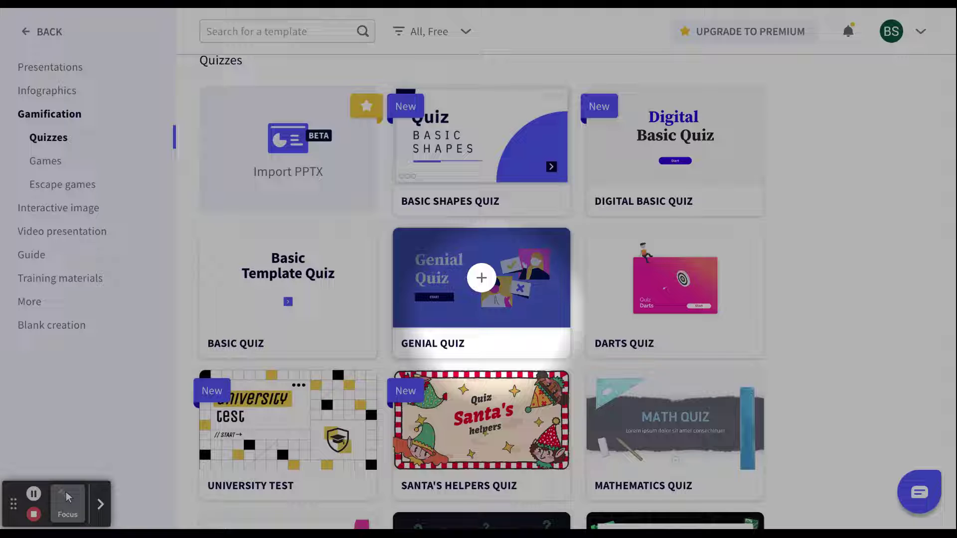
scroll(481, 277, down, 1)
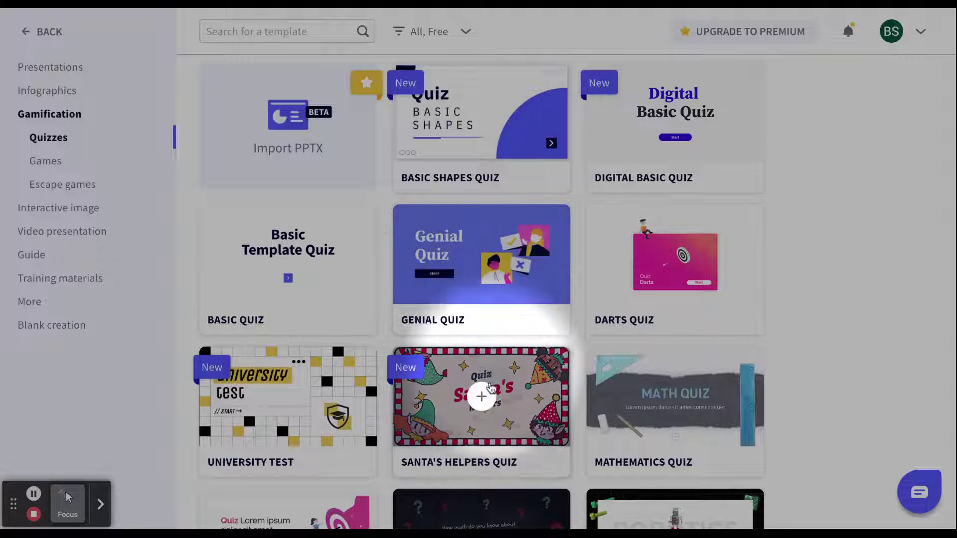
scroll(490, 397, down, 5)
scroll(490, 397, down, 3)
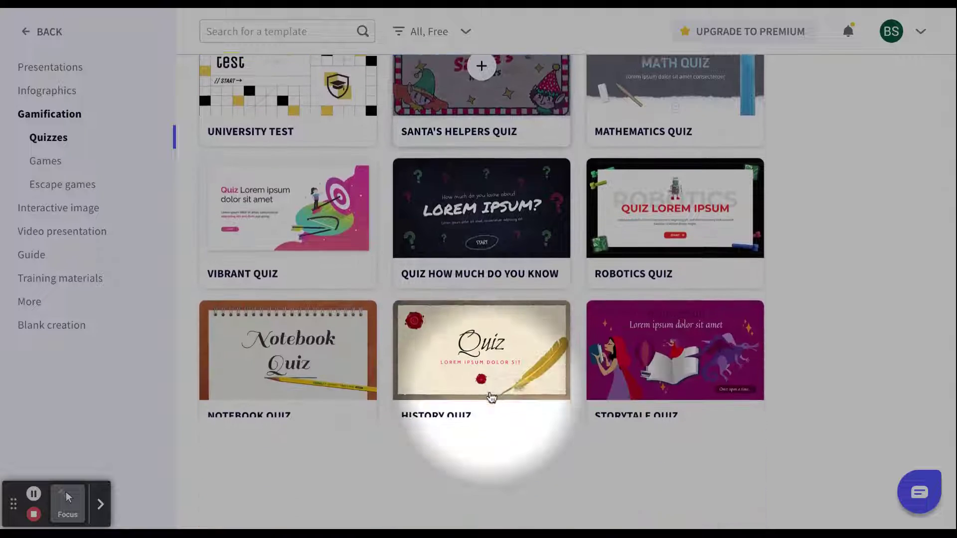
scroll(490, 397, down, 3)
scroll(481, 299, down, 11)
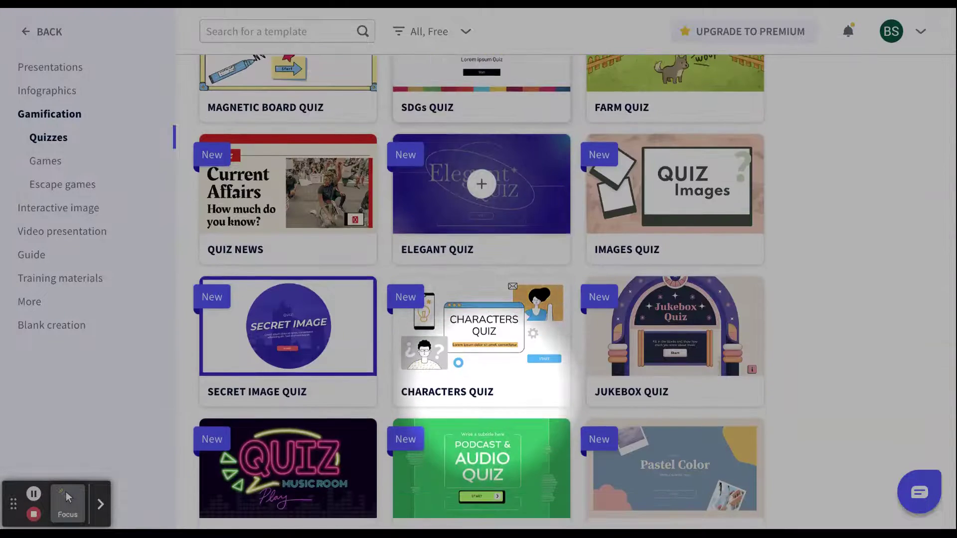
scroll(482, 394, down, 2)
scroll(481, 409, down, 3)
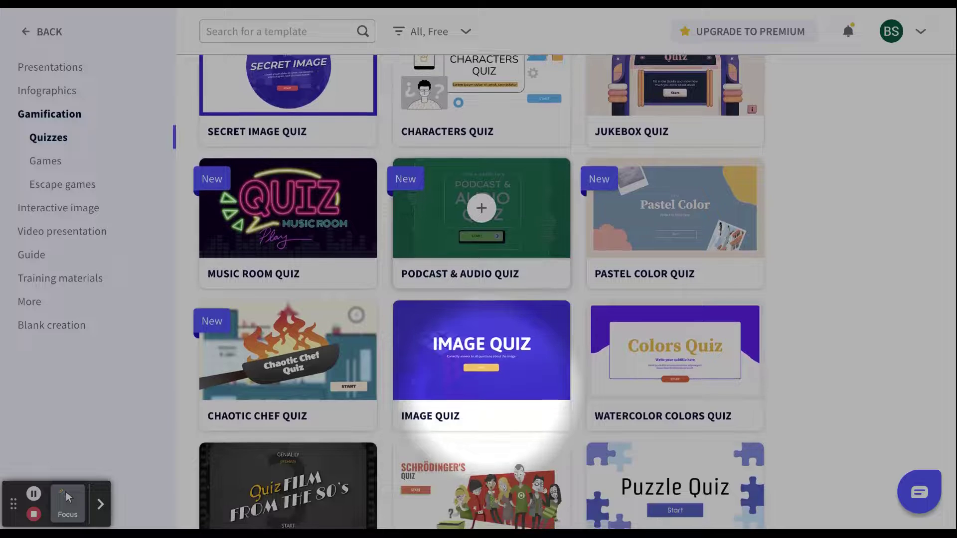
scroll(482, 399, down, 2)
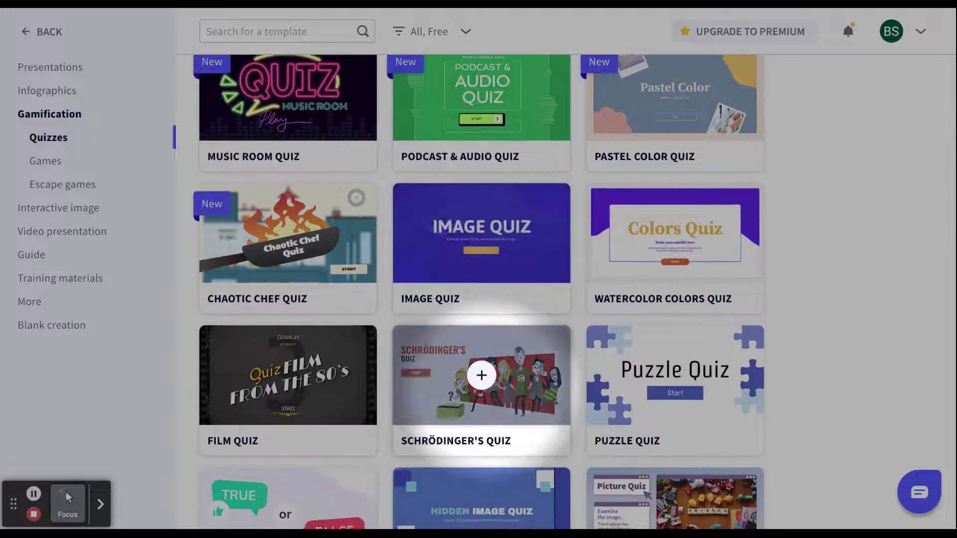
scroll(467, 407, down, 3)
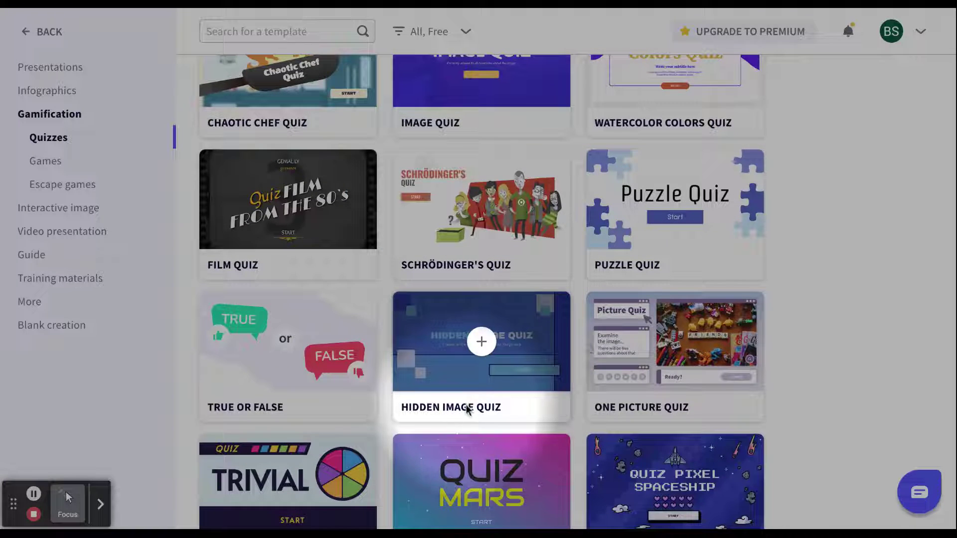
click(495, 409)
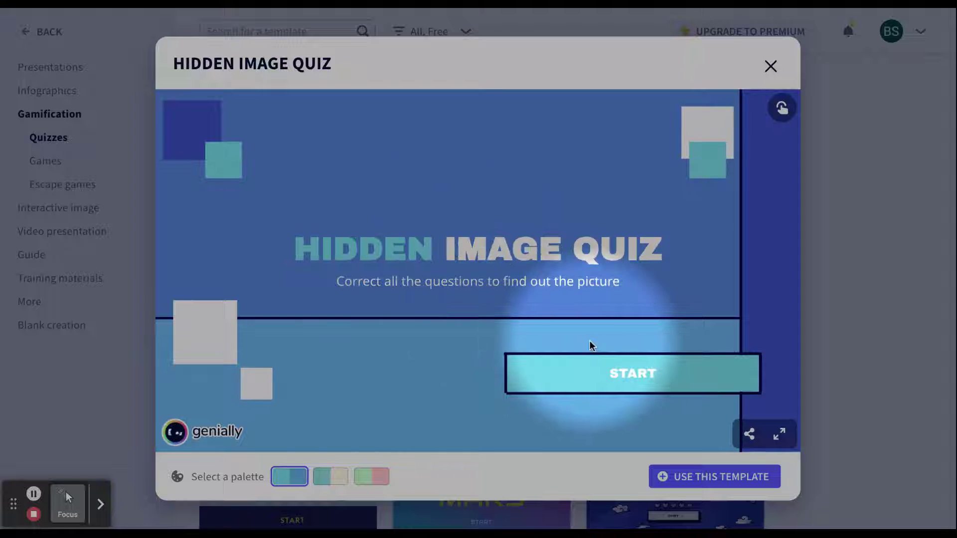
- Play the quiz preview, answering questions 01 and 02 correctly
click(631, 378)
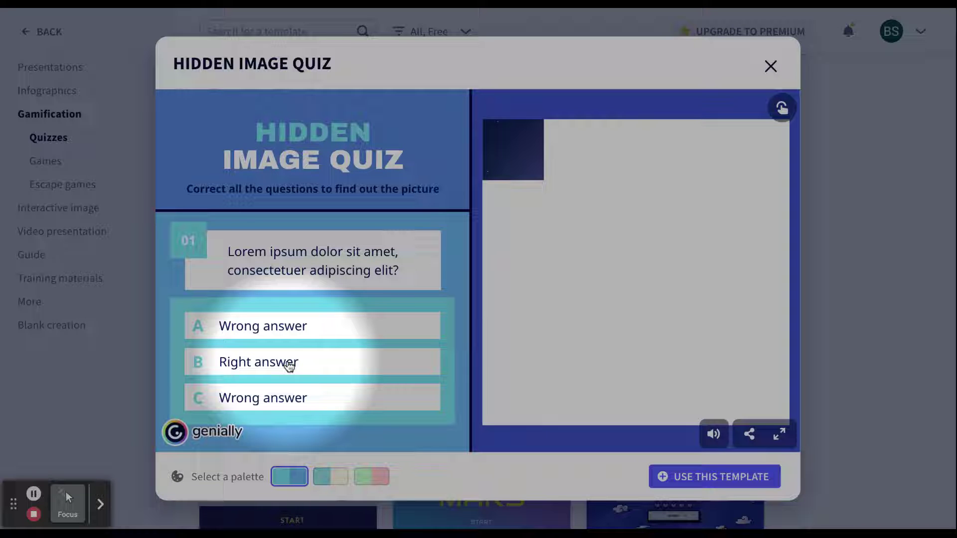
click(289, 365)
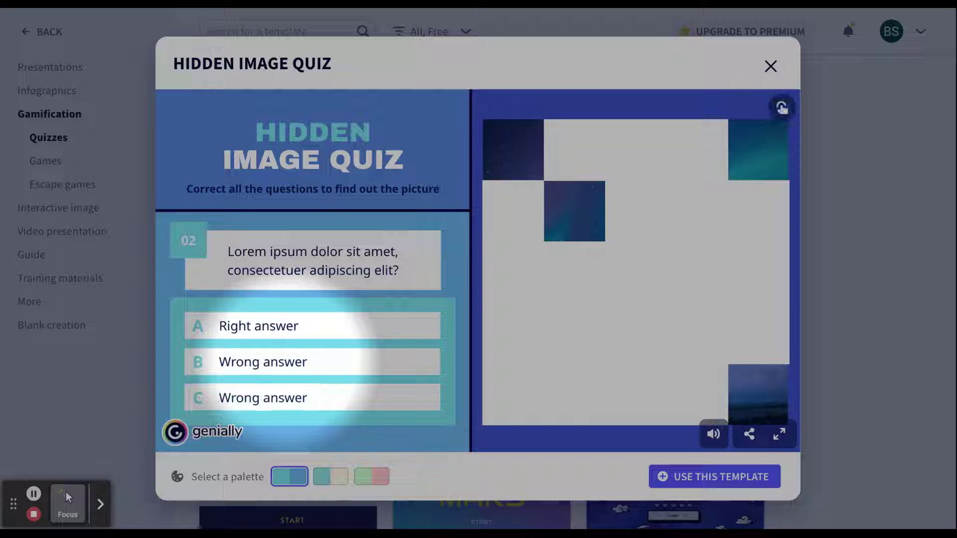
click(270, 333)
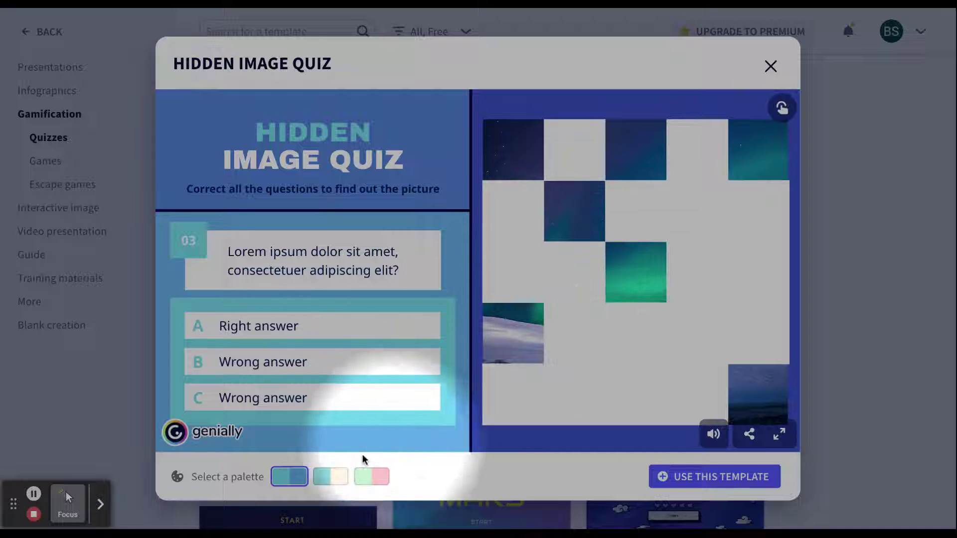
- Try the peach-and-teal and pink-and-green palettes, then close the preview
click(332, 477)
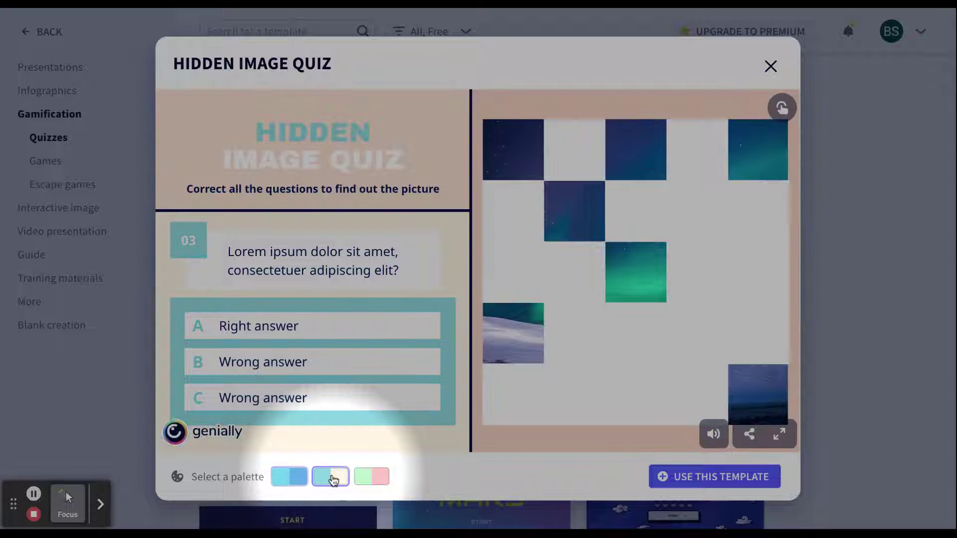
click(375, 474)
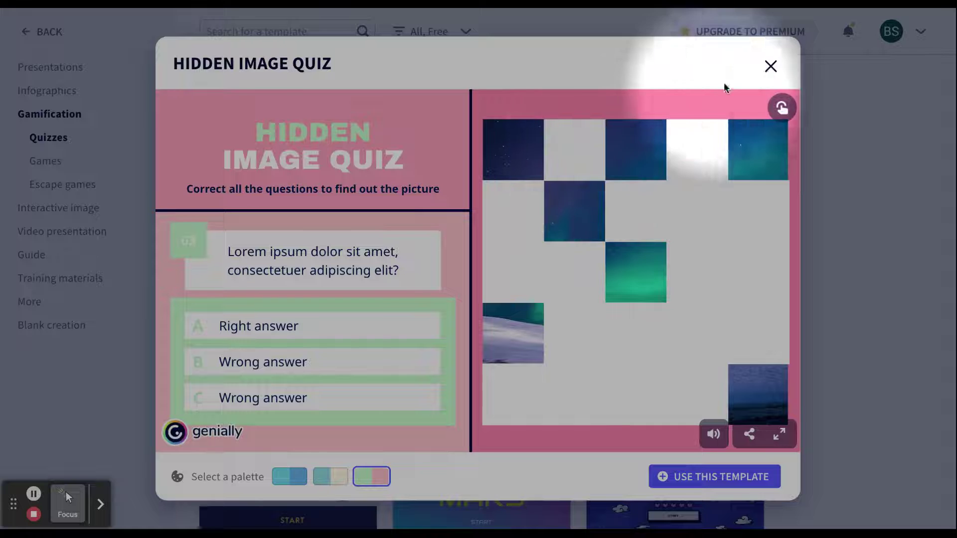
click(770, 67)
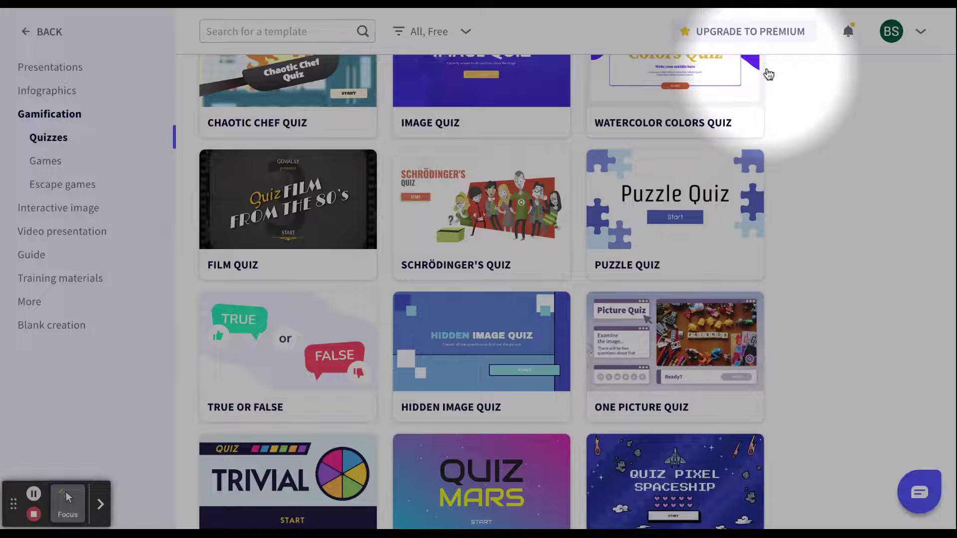
- Create a new genially from the Genial Wheel Quiz template
scroll(481, 379, down, 2)
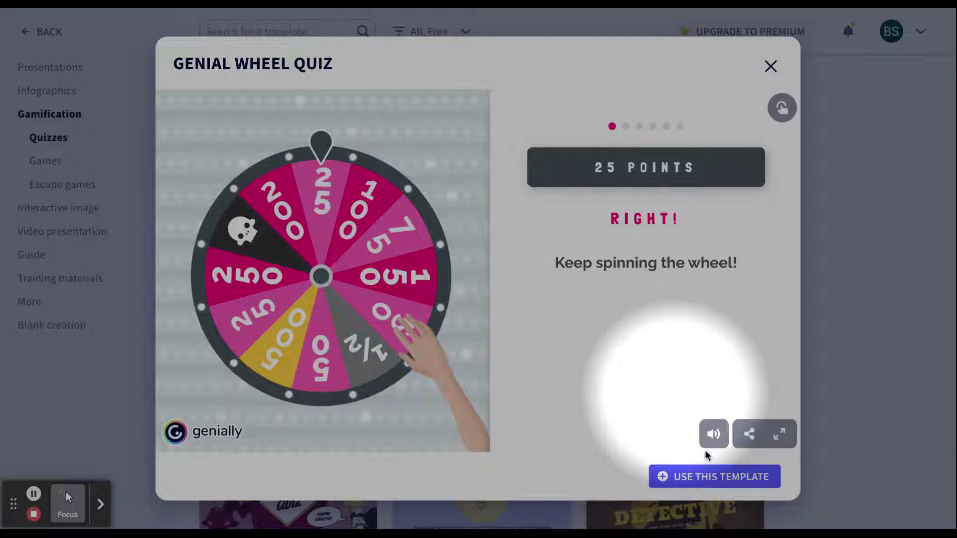
click(697, 485)
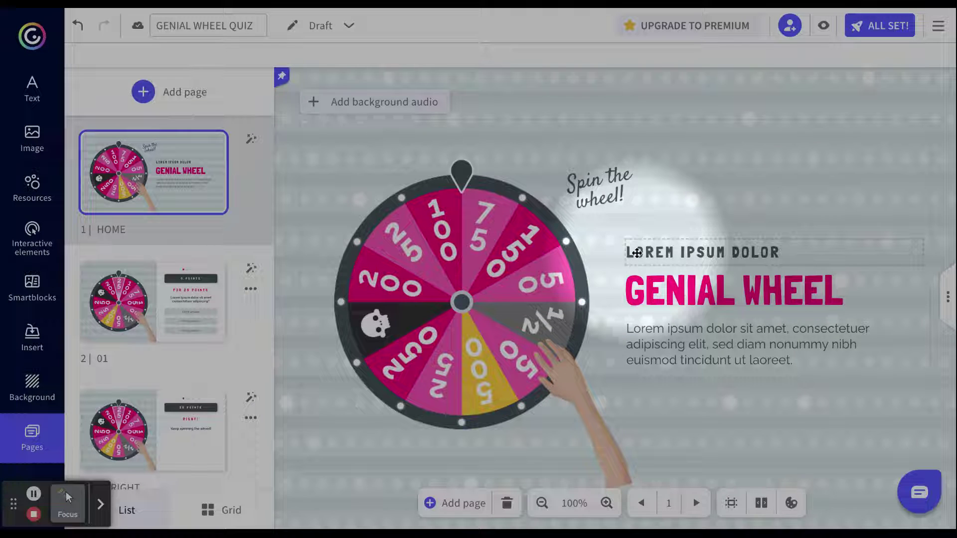
- Title the home page SCIENCE WHEEL with the teacher's name as subtitle, then show page 2
double_click(655, 252)
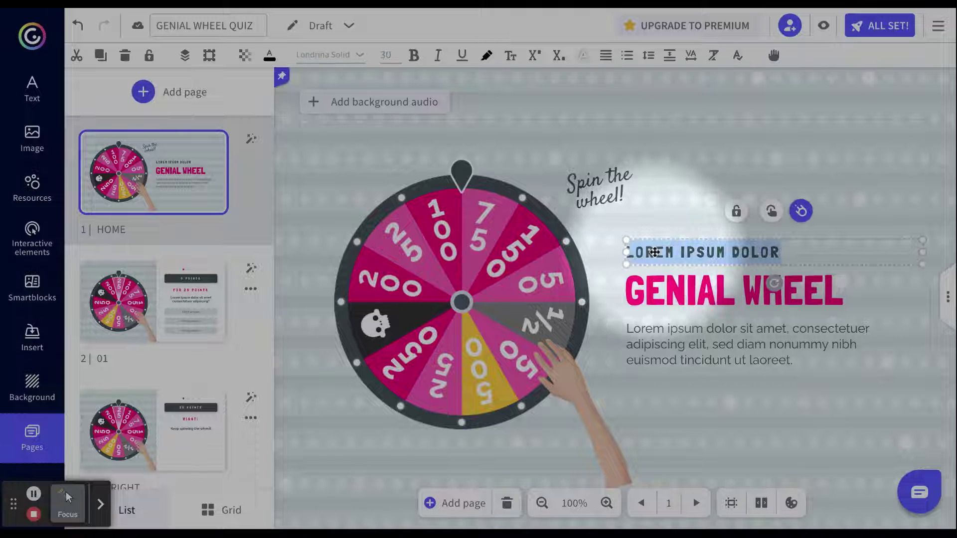
text(Mrs. McMillian)
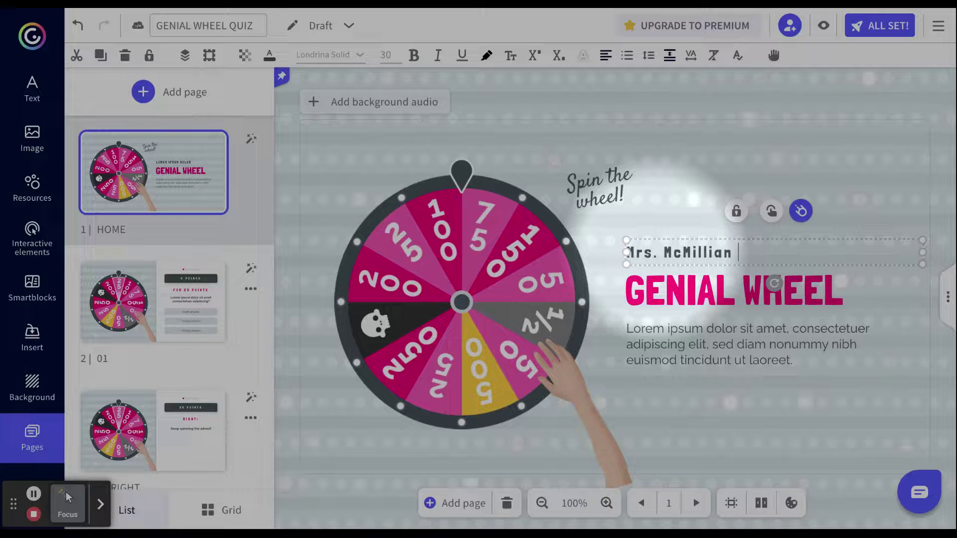
double_click(669, 288)
text(SCIENCE WHEEL)
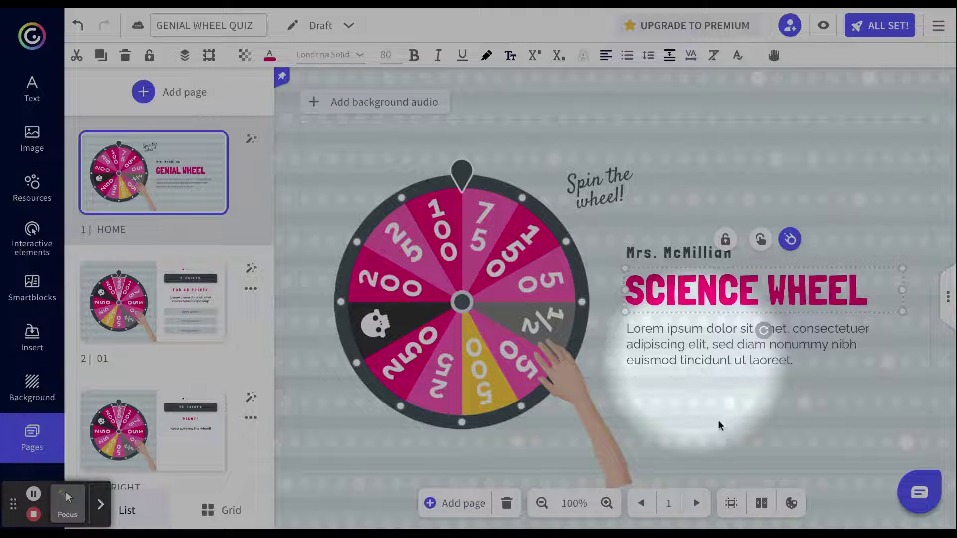
click(153, 302)
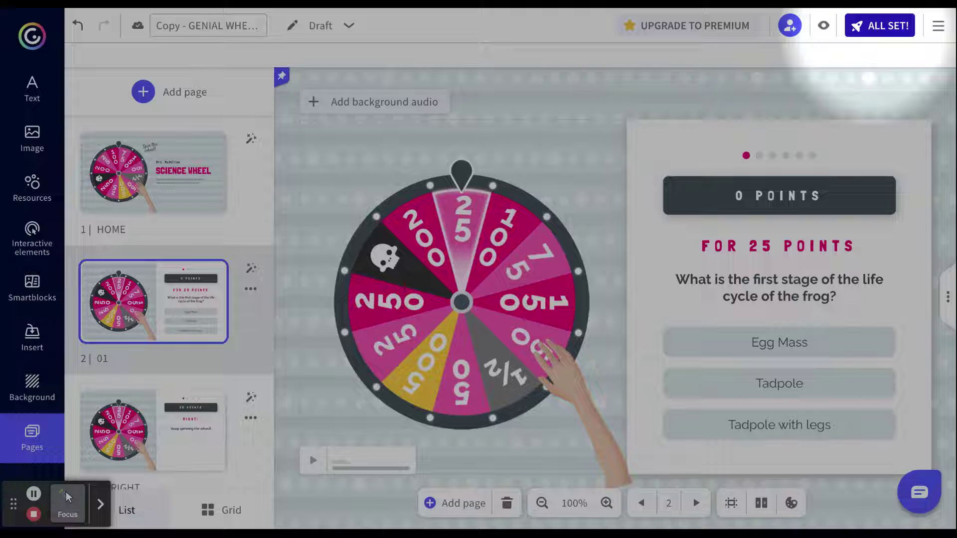
- Publish the quiz titled Life Science with the pasted life-cycles description
click(879, 26)
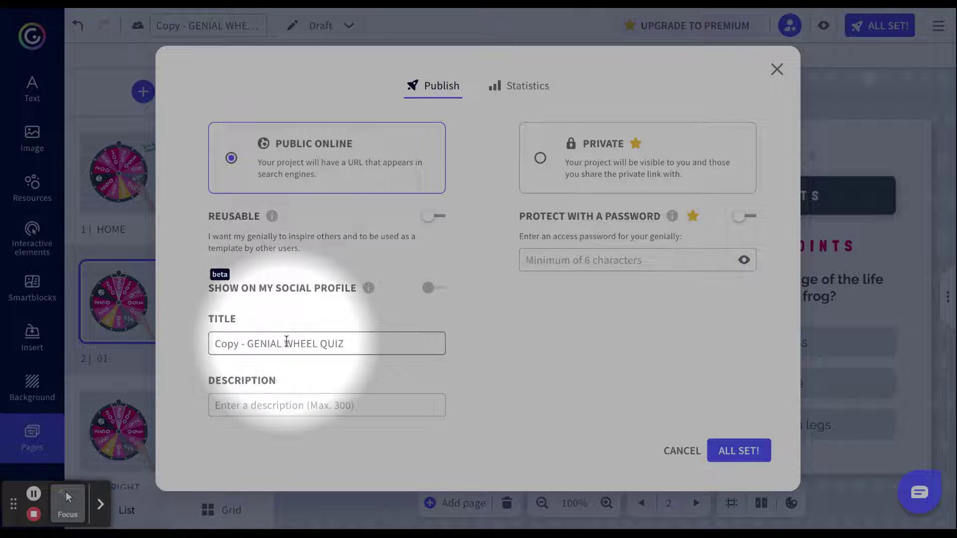
triple_click(252, 349)
text(Life Science)
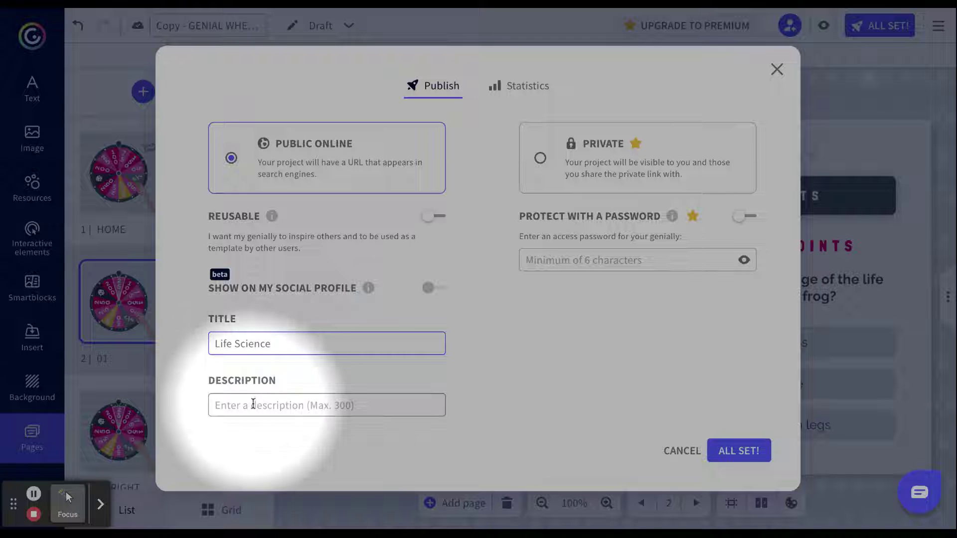
click(253, 402)
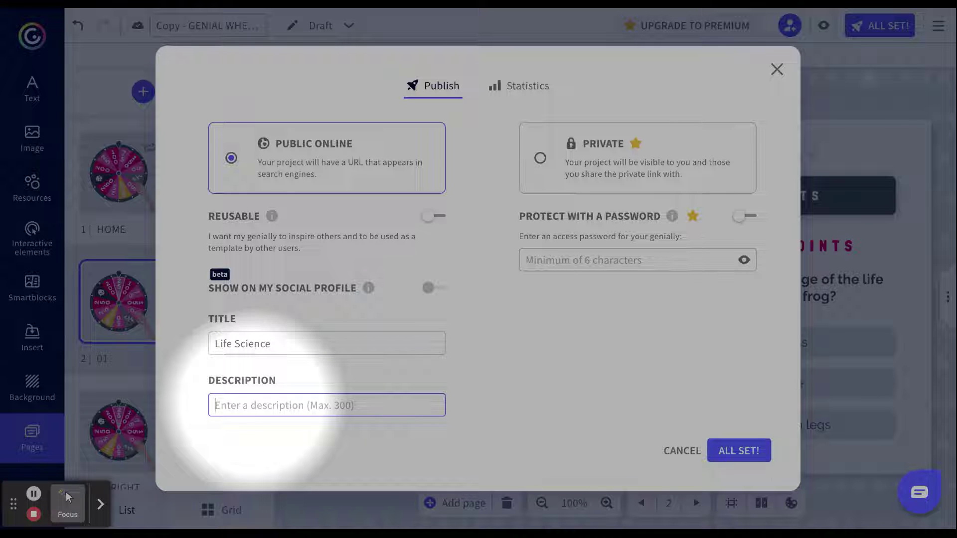
key(ctrl+v)
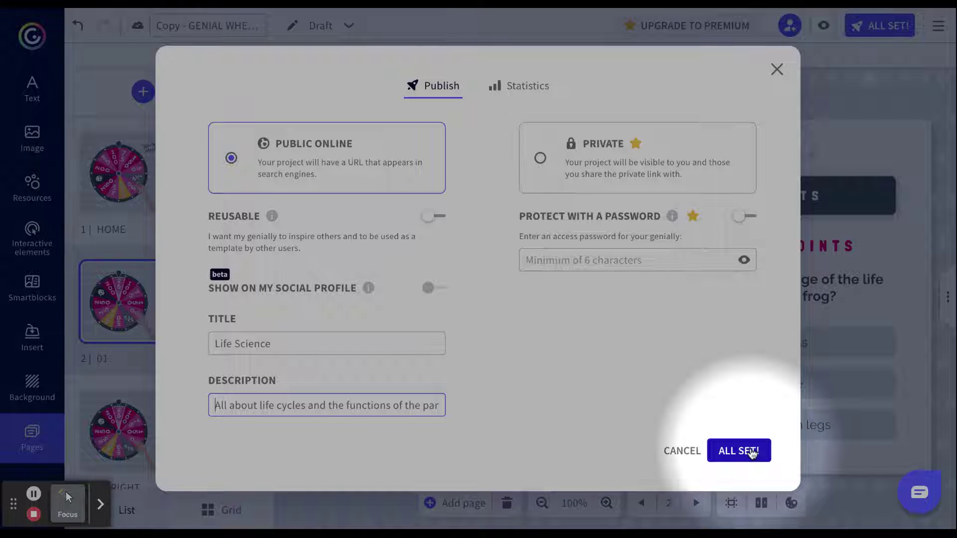
click(752, 454)
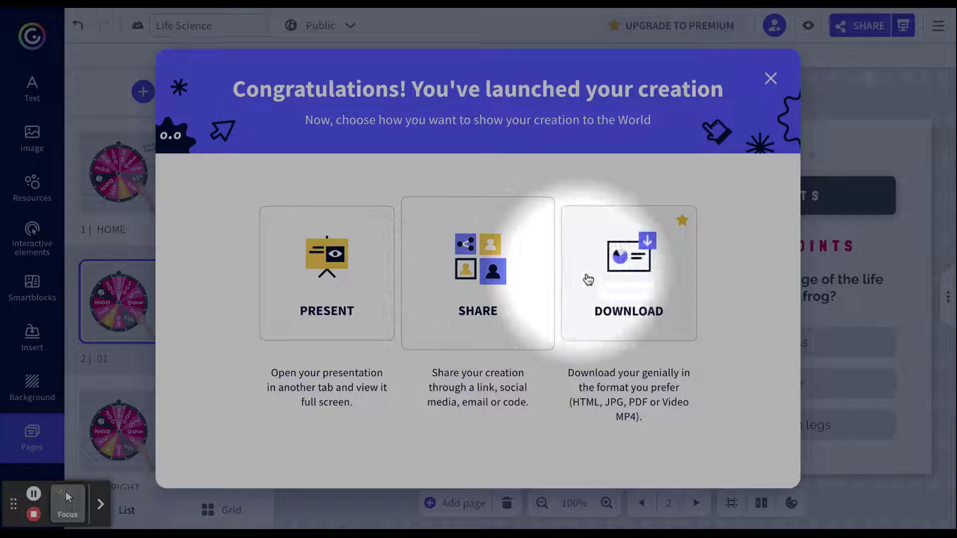
- View the quiz's shareable link in the sharing options, then close them
mouse_move(648, 284)
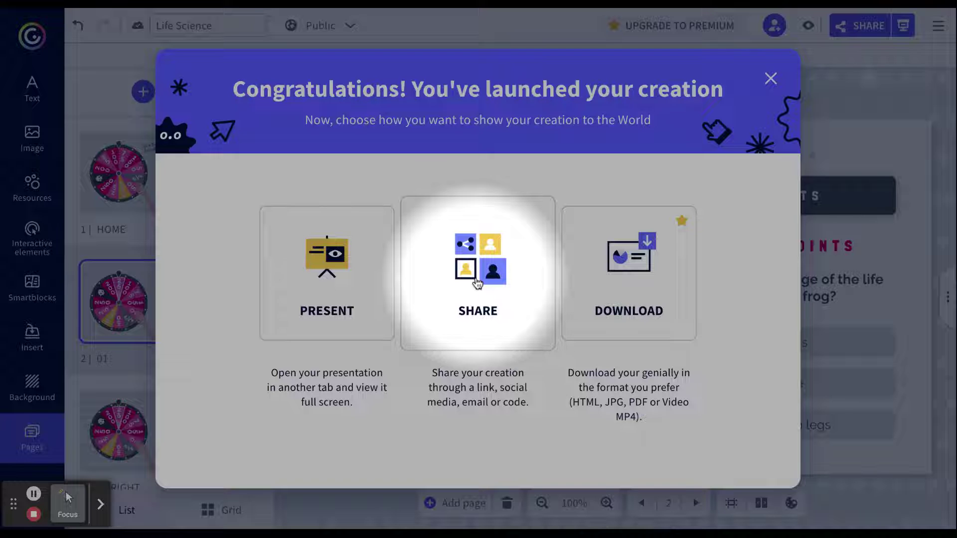
click(477, 283)
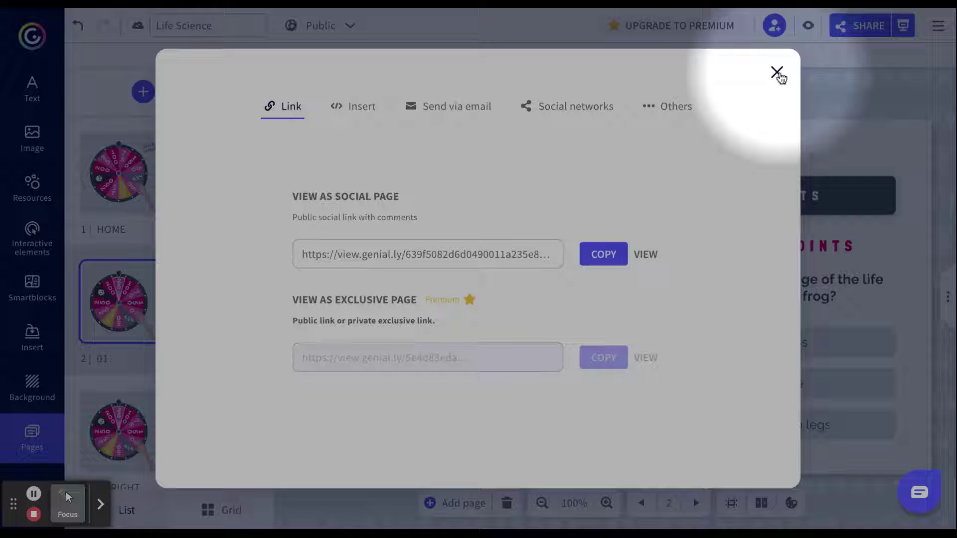
click(777, 73)
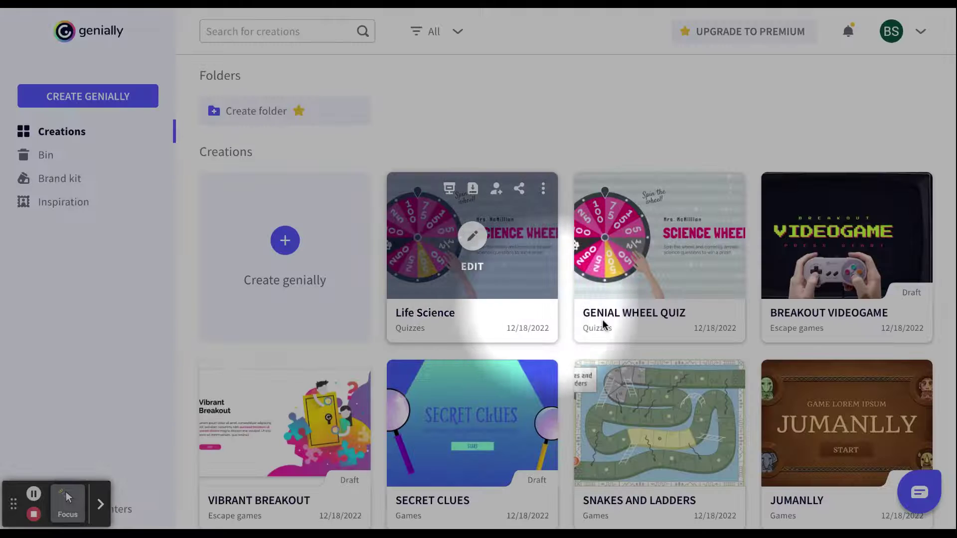
- Scroll the Creations dashboard and start another new genially
scroll(773, 334, down, 1)
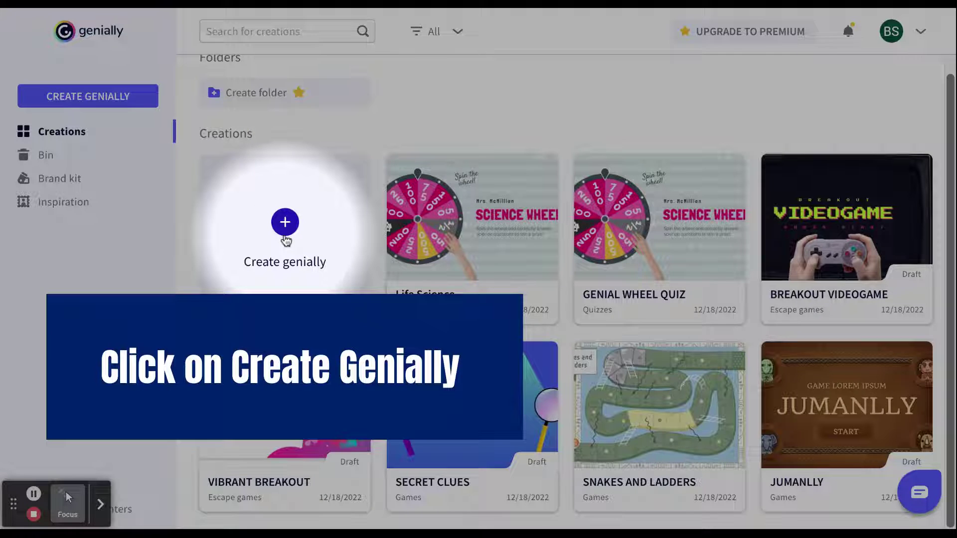
click(285, 242)
- Open Gamification templates and filter out Premium ones, keeping only free templates
click(753, 388)
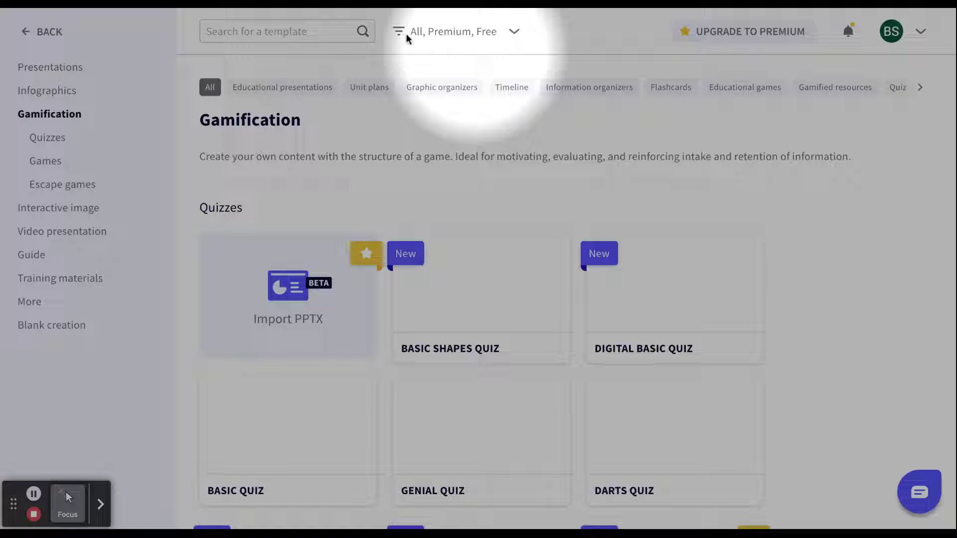
click(513, 34)
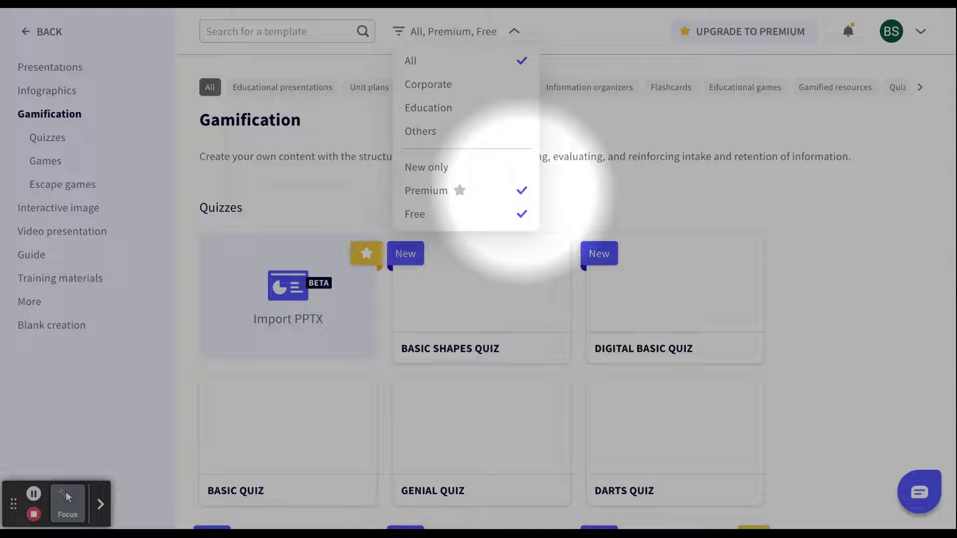
click(521, 192)
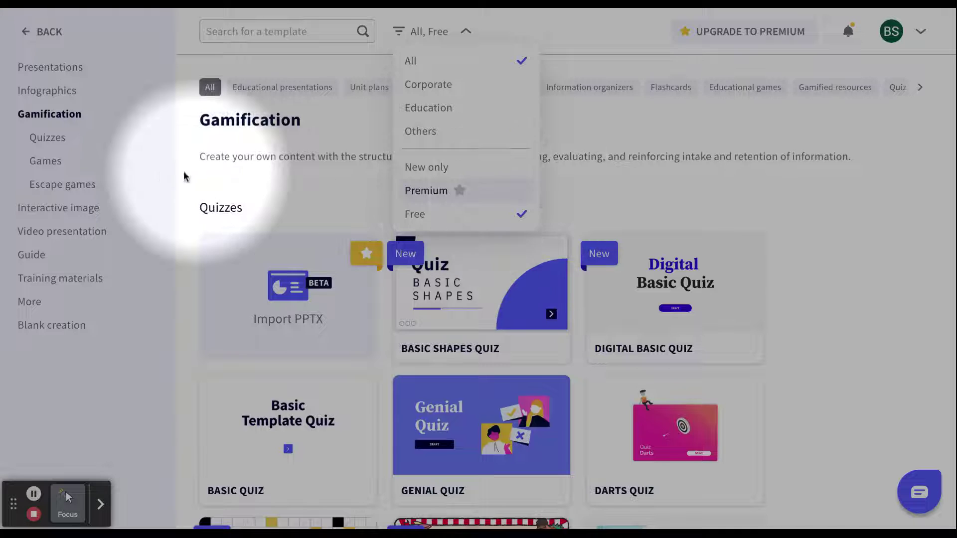
click(46, 163)
- Browse the Games section and open the Secret Clues template preview
click(46, 162)
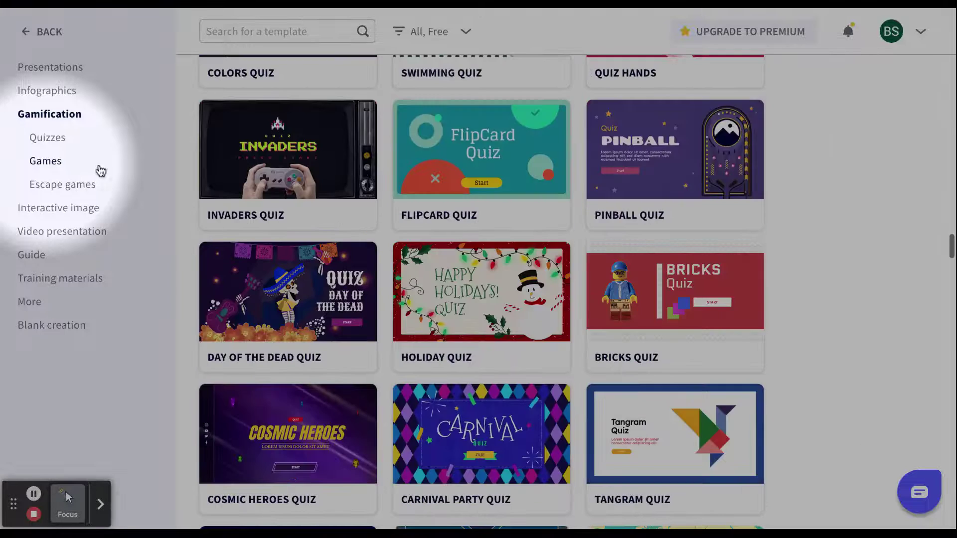
click(100, 170)
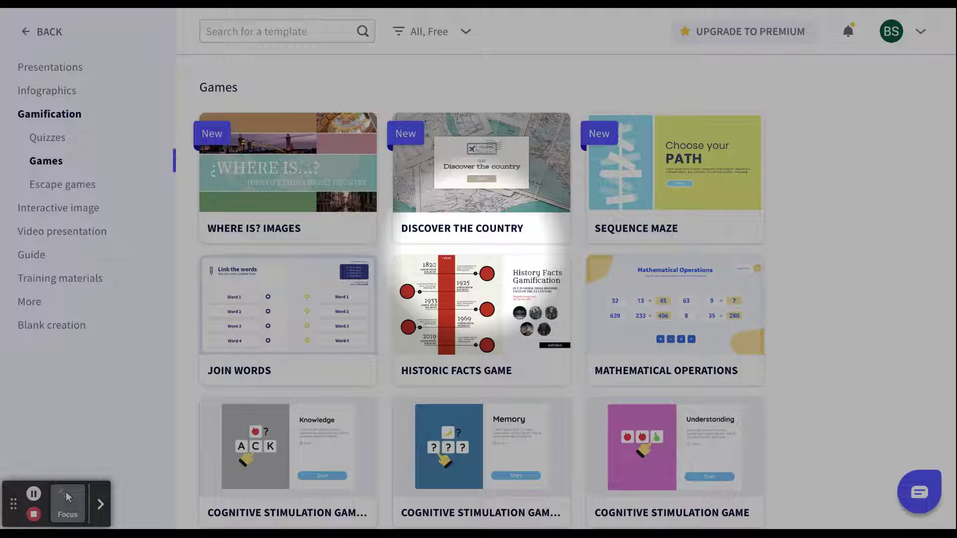
scroll(481, 249, down, 1)
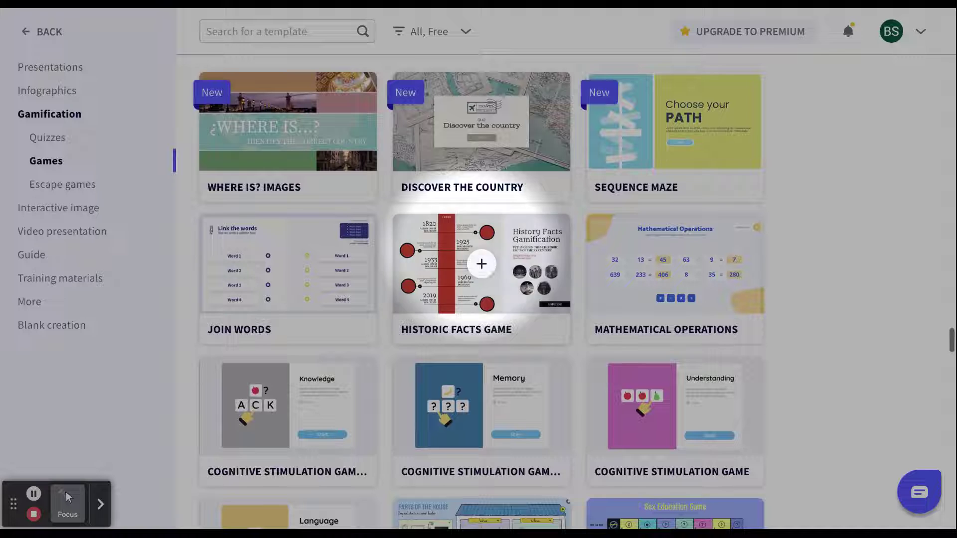
scroll(482, 263, down, 1)
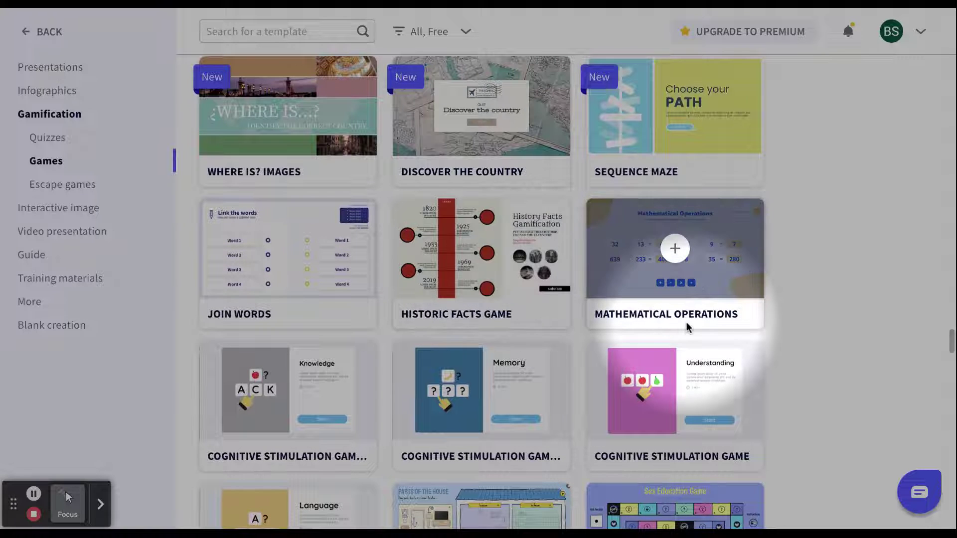
scroll(687, 327, down, 10)
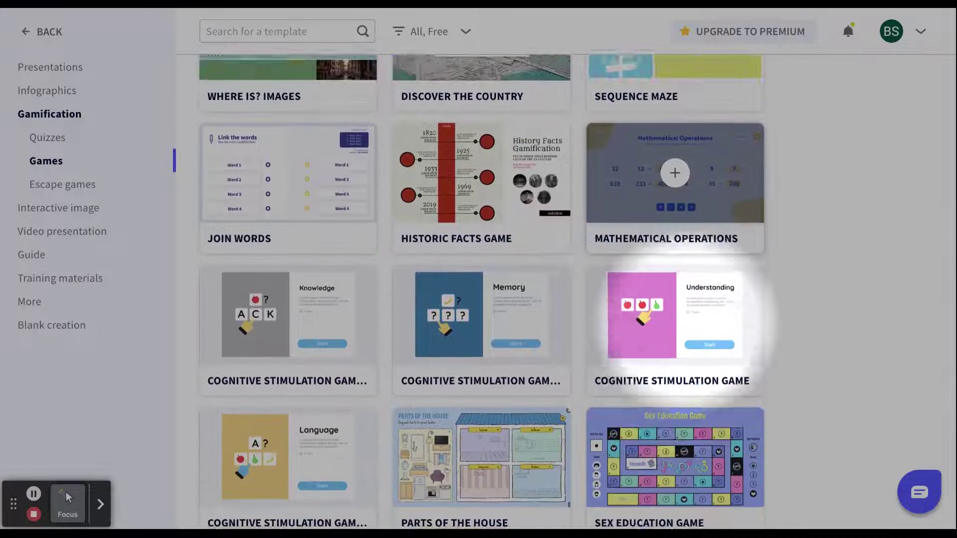
scroll(686, 326, down, 2)
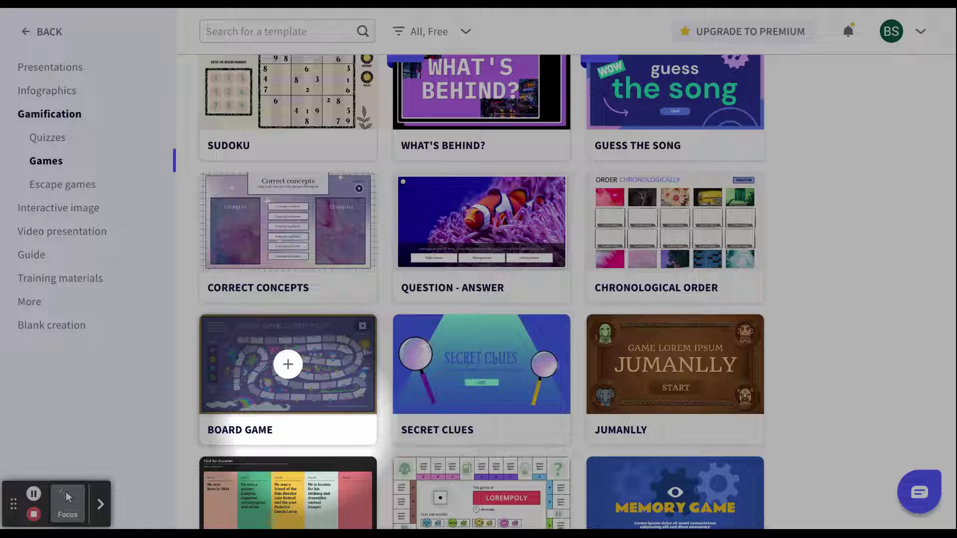
click(468, 427)
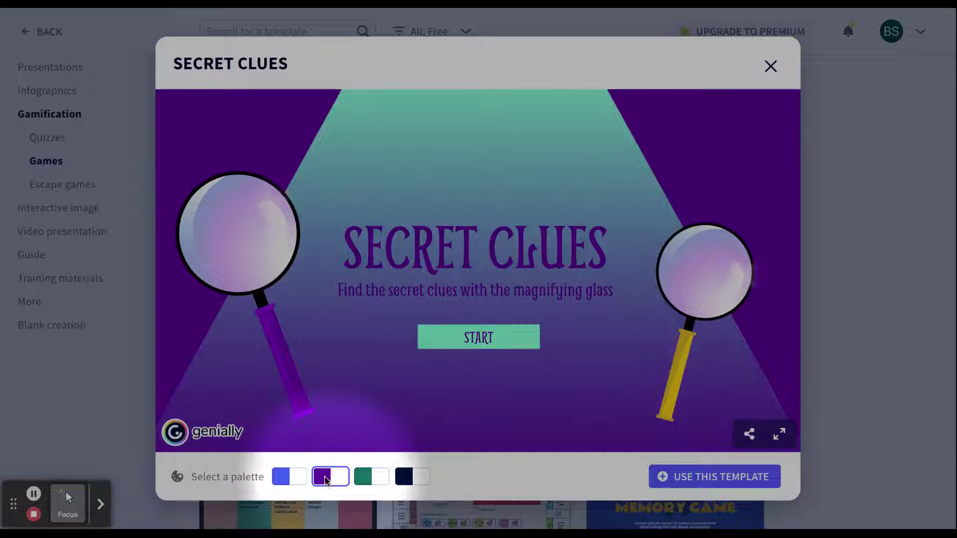
- Create a draft from the Secret Clues template and go to its Question 01 page
click(696, 478)
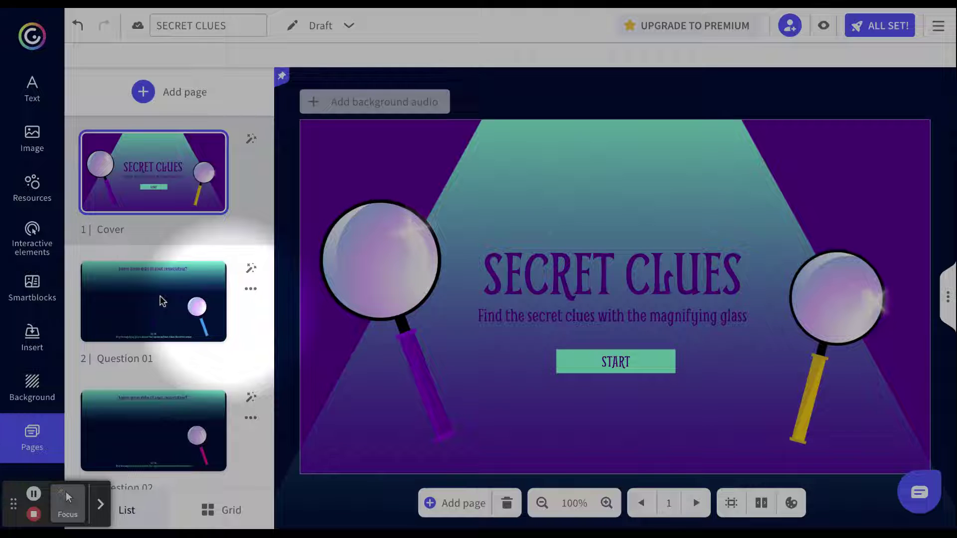
click(165, 302)
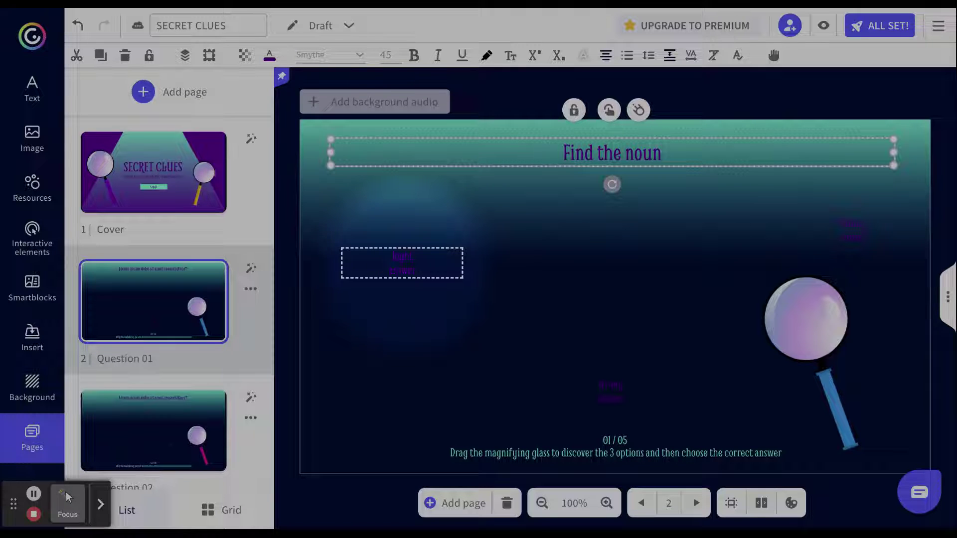
- Move the 'Wrong answer' text box to the slide's upper right and delete its text
double_click(610, 385)
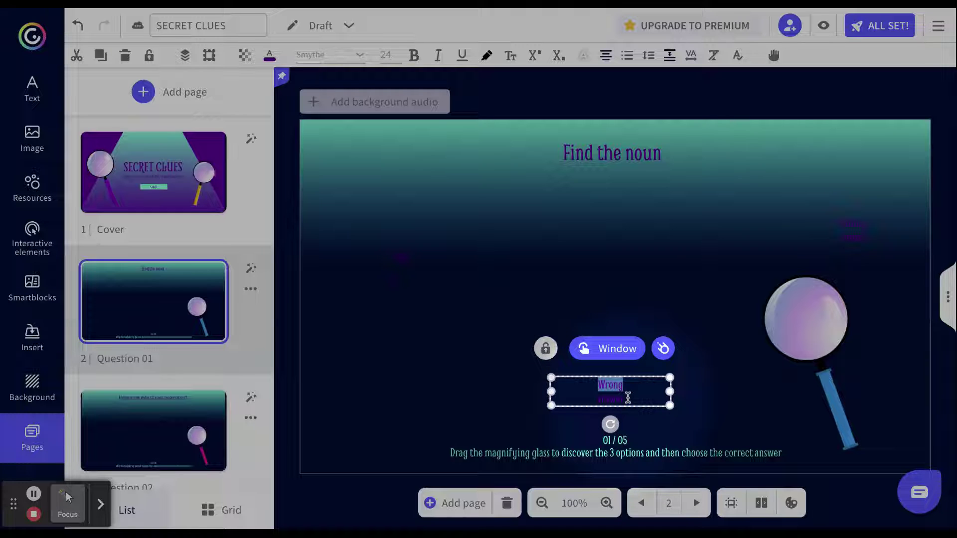
drag(623, 396, 870, 240)
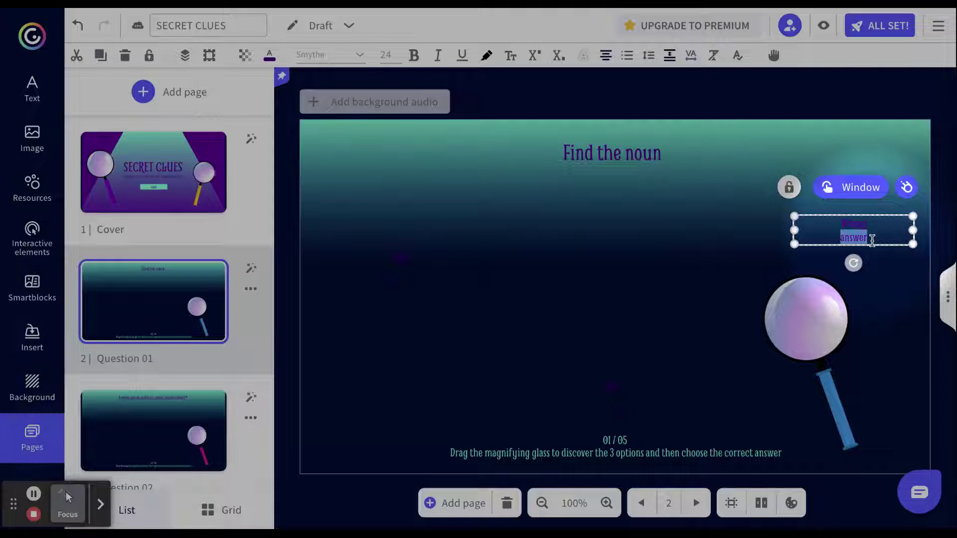
click(872, 240)
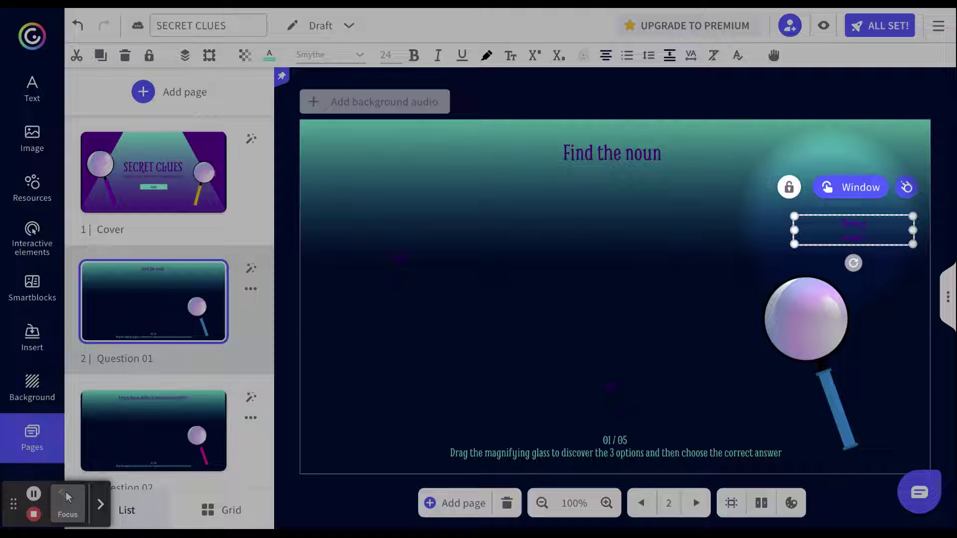
double_click(842, 225)
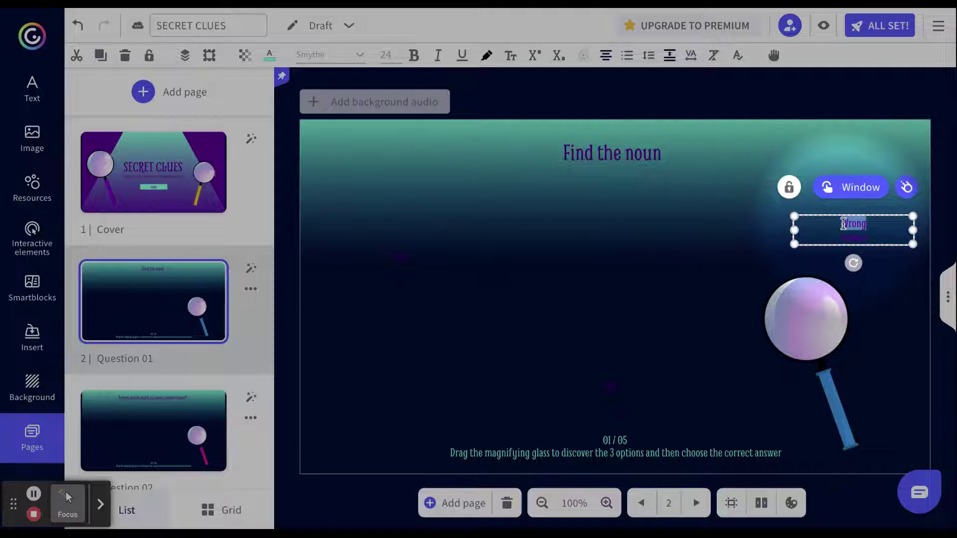
key(BackSpace)
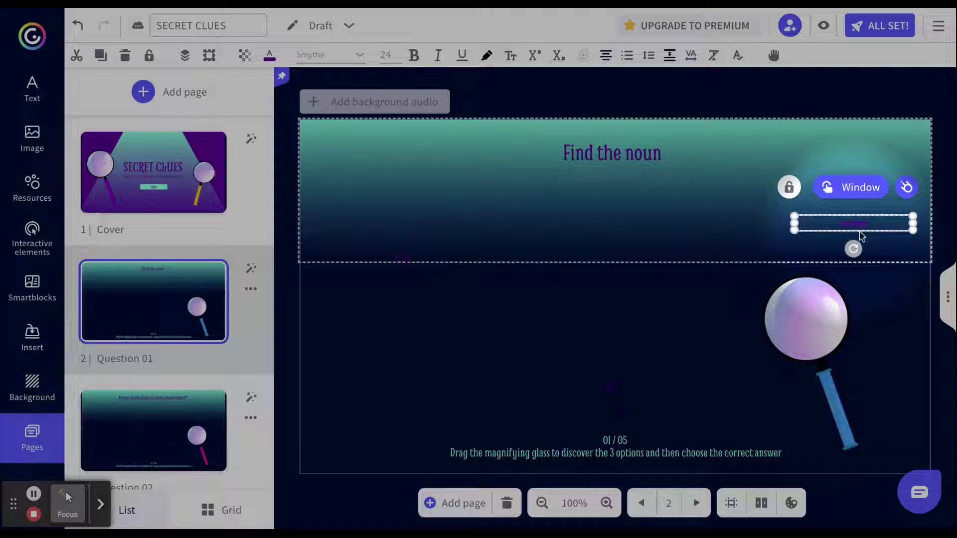
double_click(854, 225)
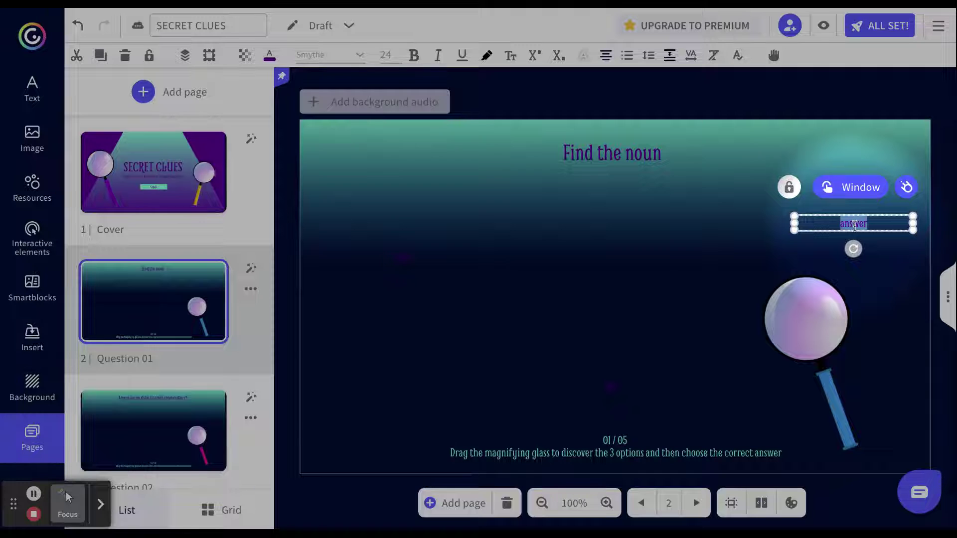
key(BackSpace)
- Check the hidden answer labels on Question 02, then move on to Question 05
mouse_move(179, 425)
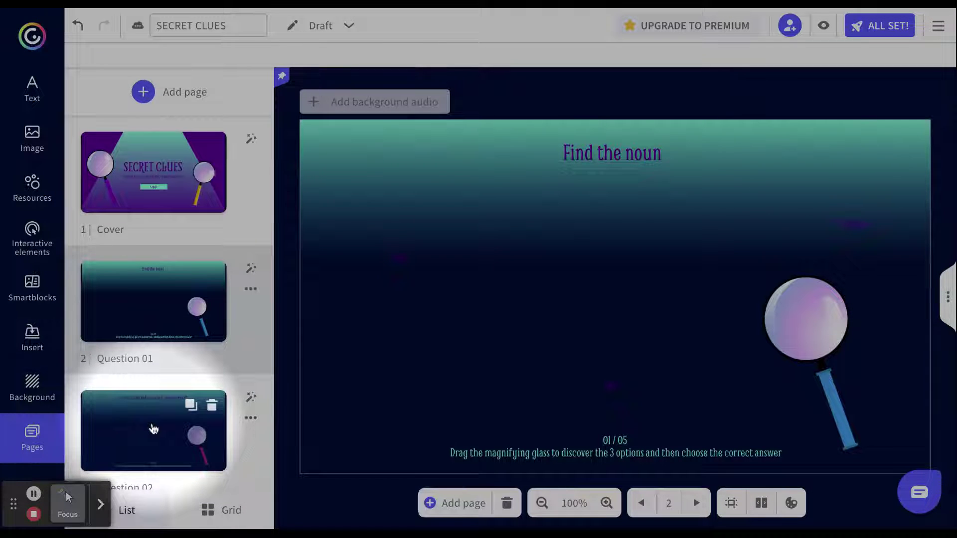
click(179, 425)
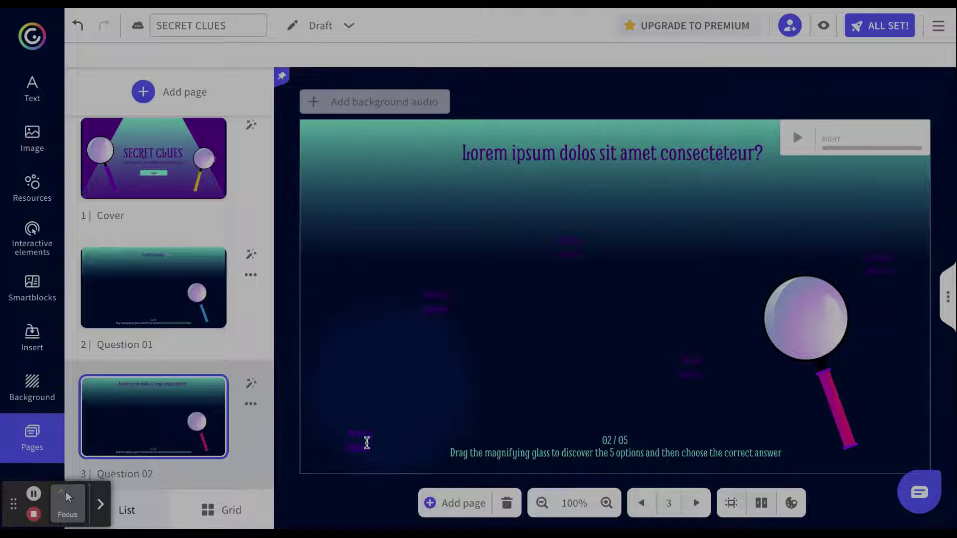
click(363, 442)
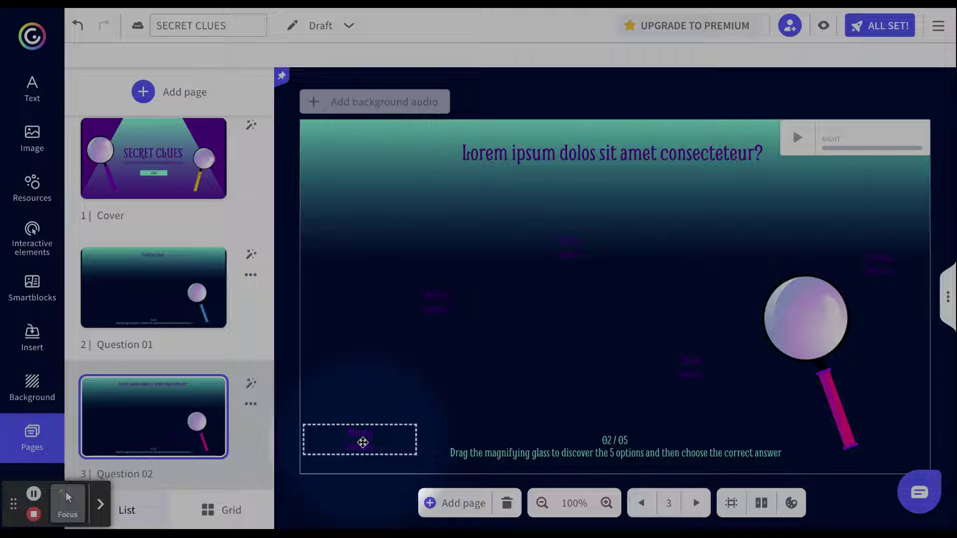
click(446, 302)
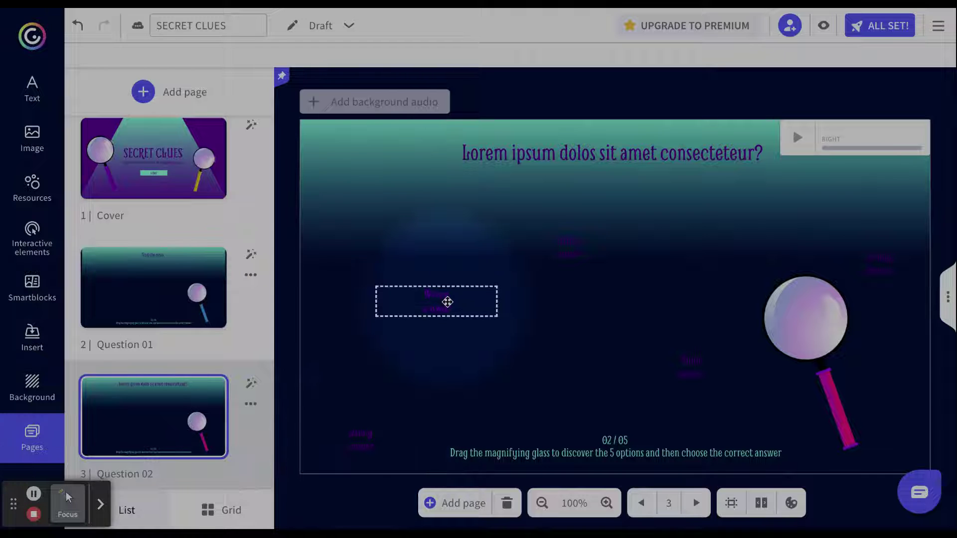
click(566, 250)
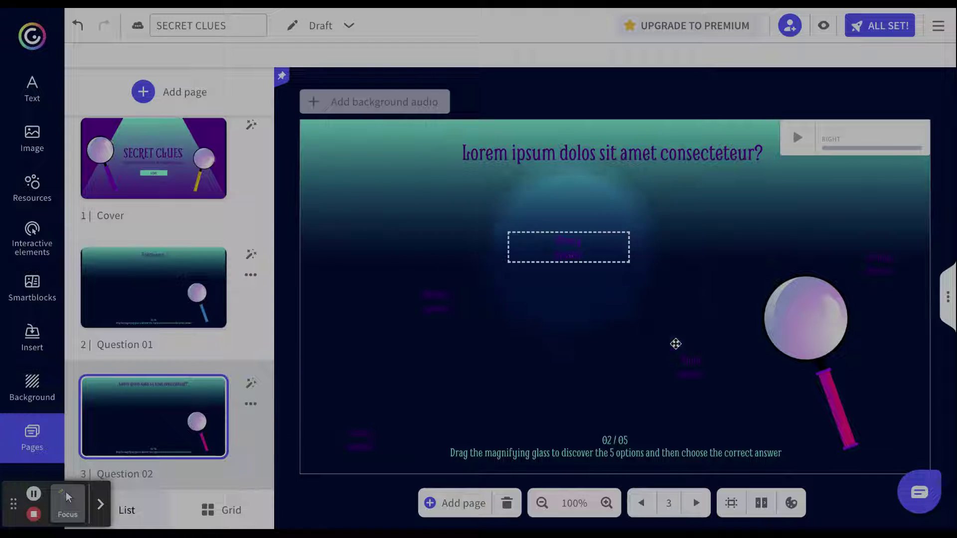
click(713, 361)
click(871, 264)
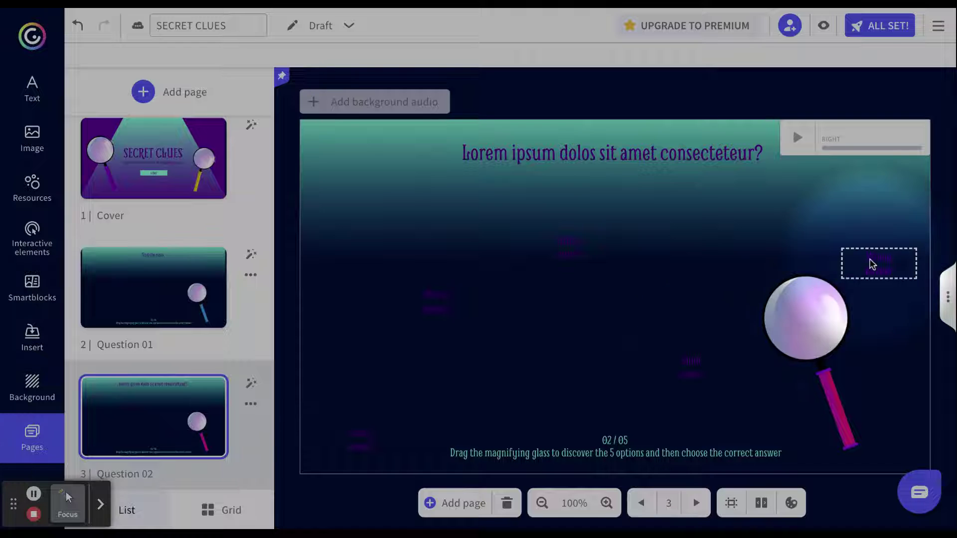
click(160, 336)
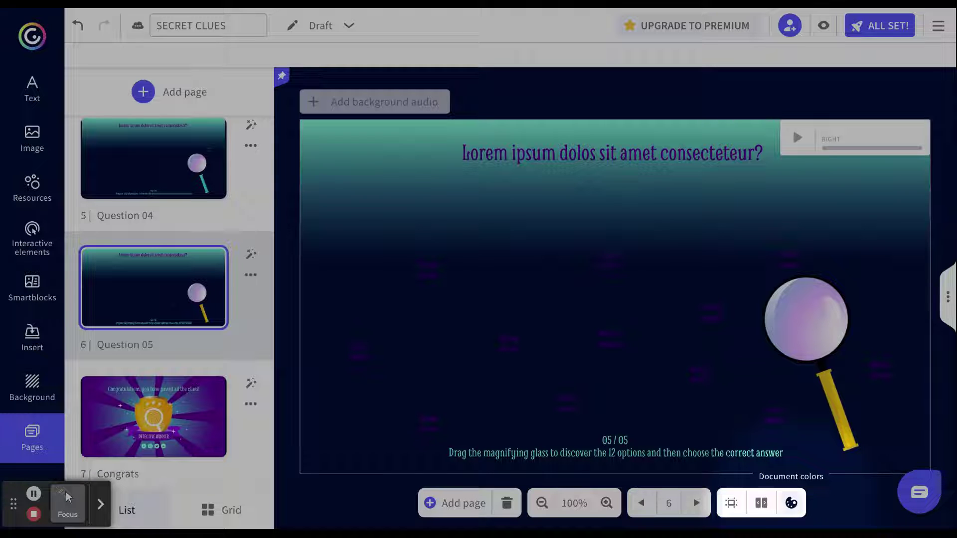
click(790, 503)
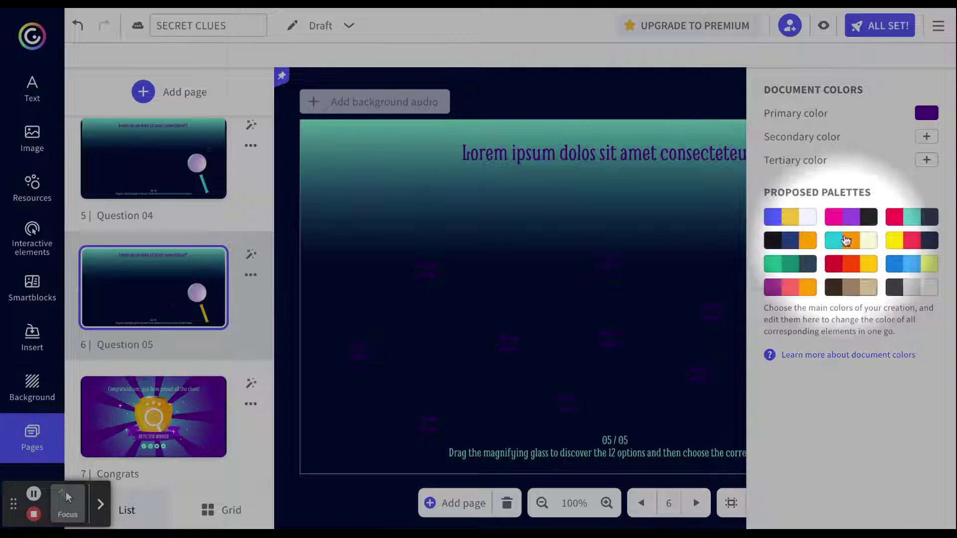
- Apply the pink, purple and black palette, then select DETECTIVE WINNER on the Congrats page
click(846, 228)
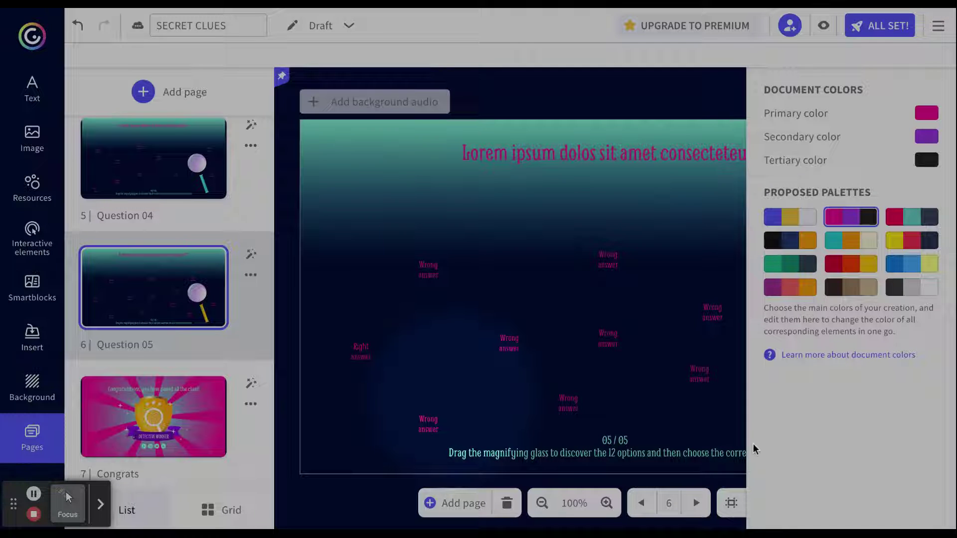
click(718, 433)
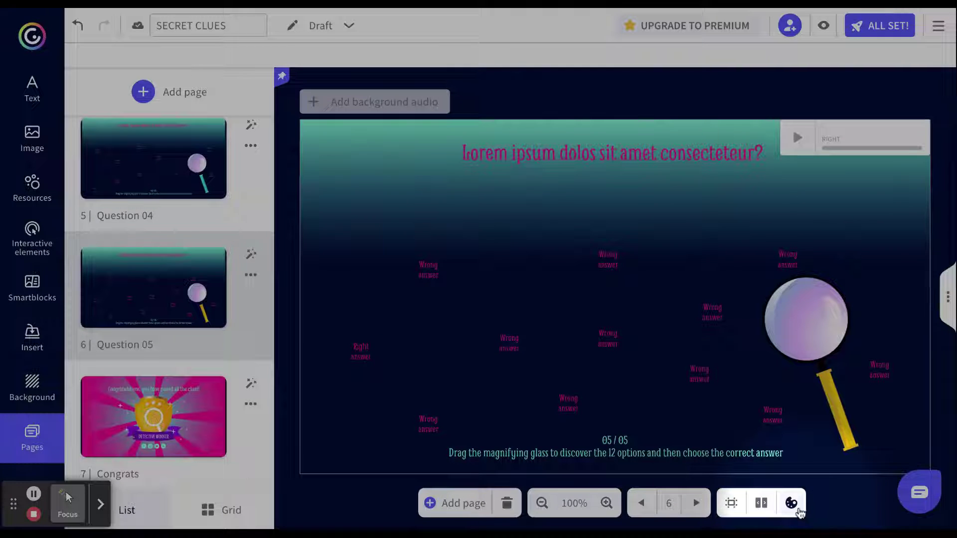
click(791, 504)
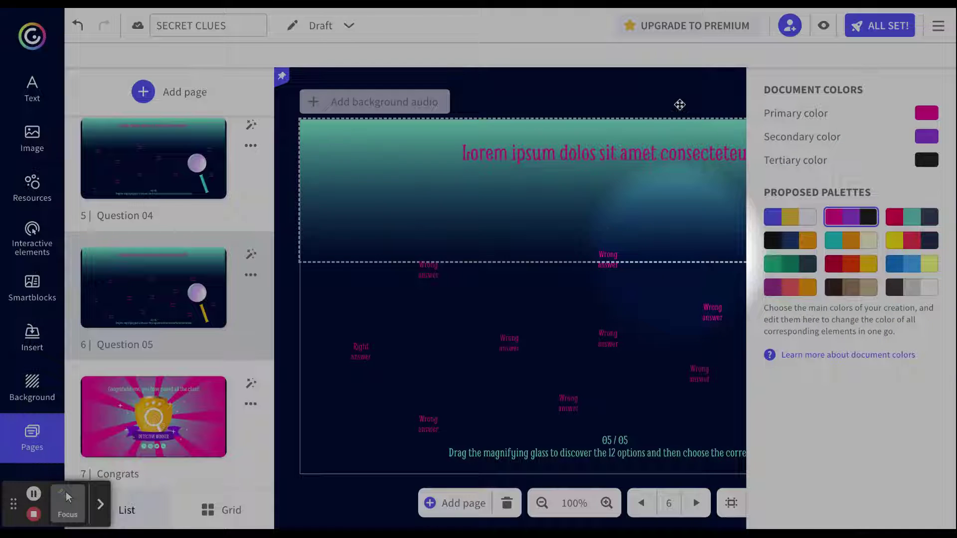
click(199, 428)
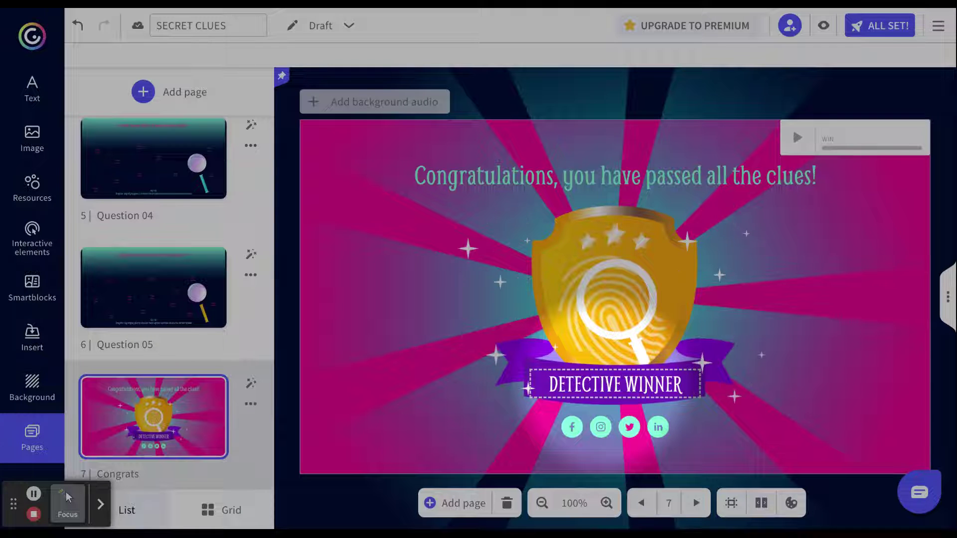
click(604, 384)
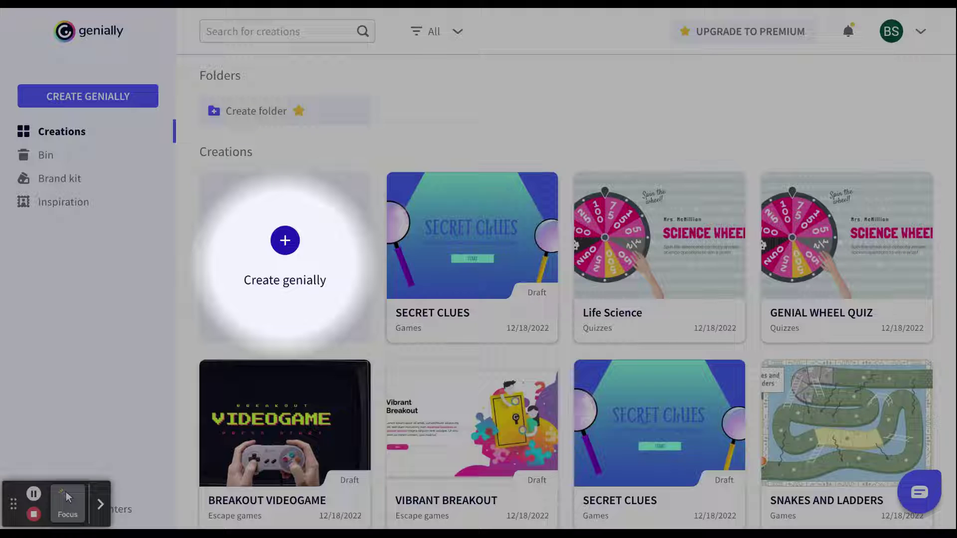
- Start a new Gamification creation to browse its escape-game templates
click(285, 240)
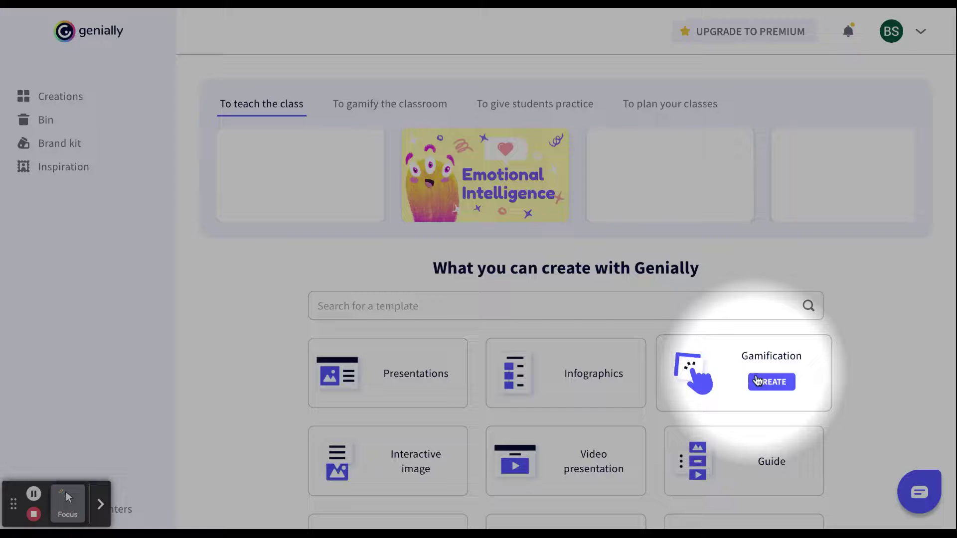
click(758, 381)
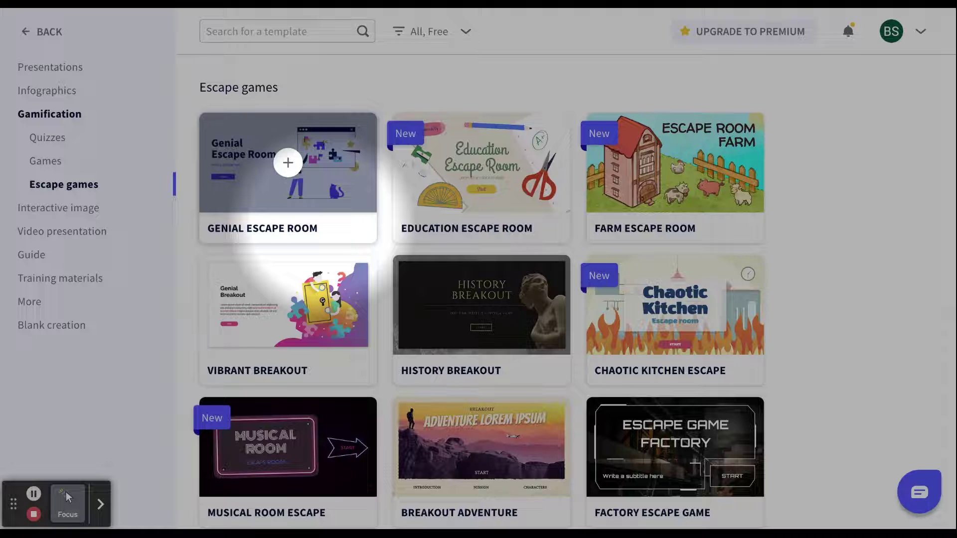
- Scroll the template grid down to reach the Breakout Videogame template
scroll(652, 359, down, 5)
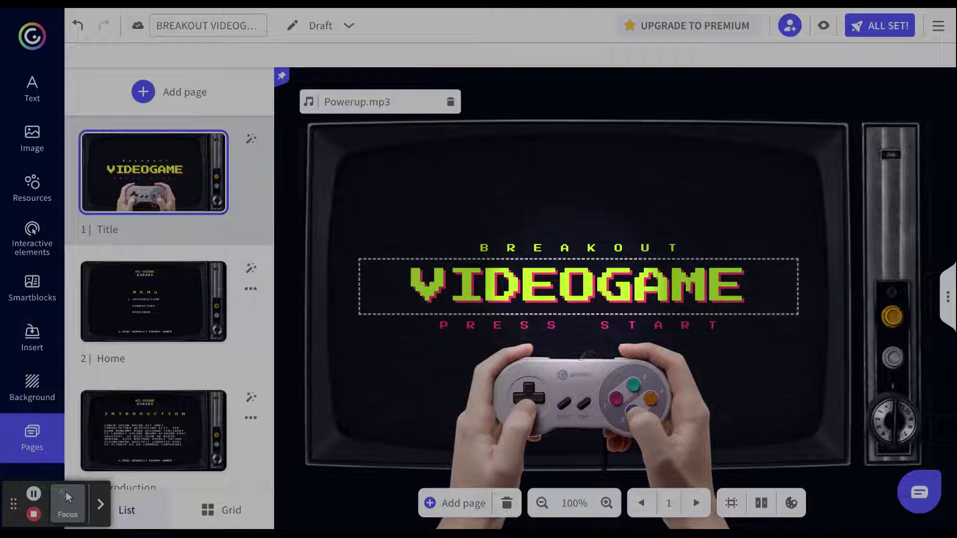
- Retitle the creation 'Elements of Literature' and go to its Home page
key(ctrl+z)
key(ctrl+z)
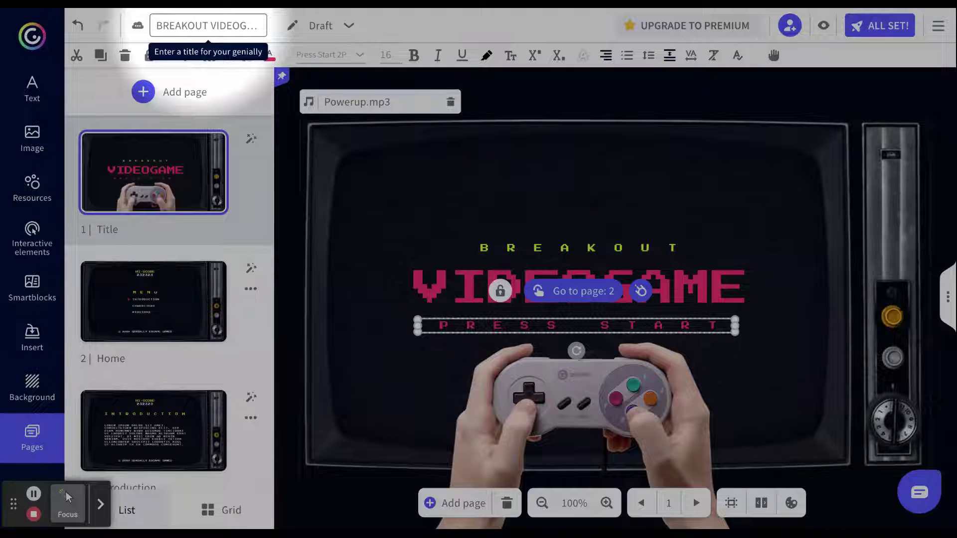
click(207, 25)
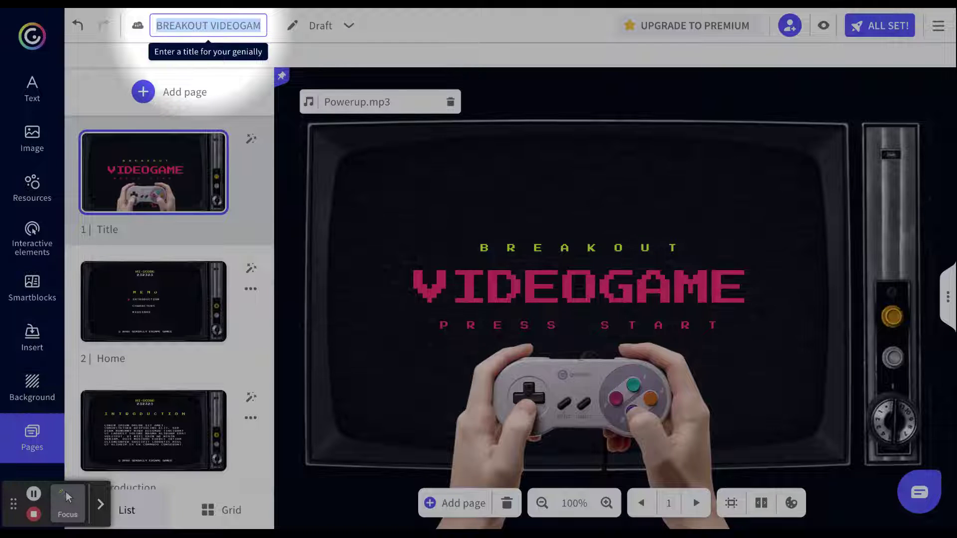
text(Elements of Literature)
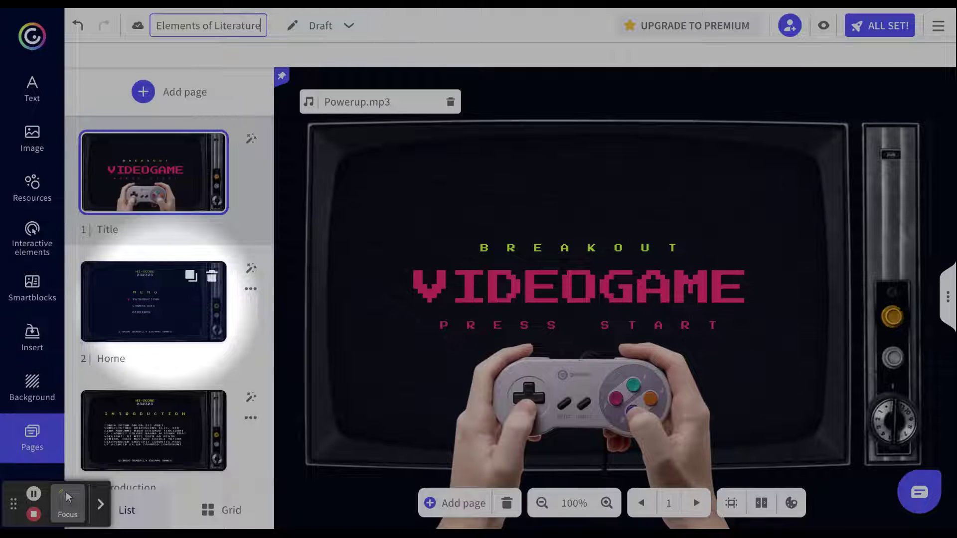
click(154, 301)
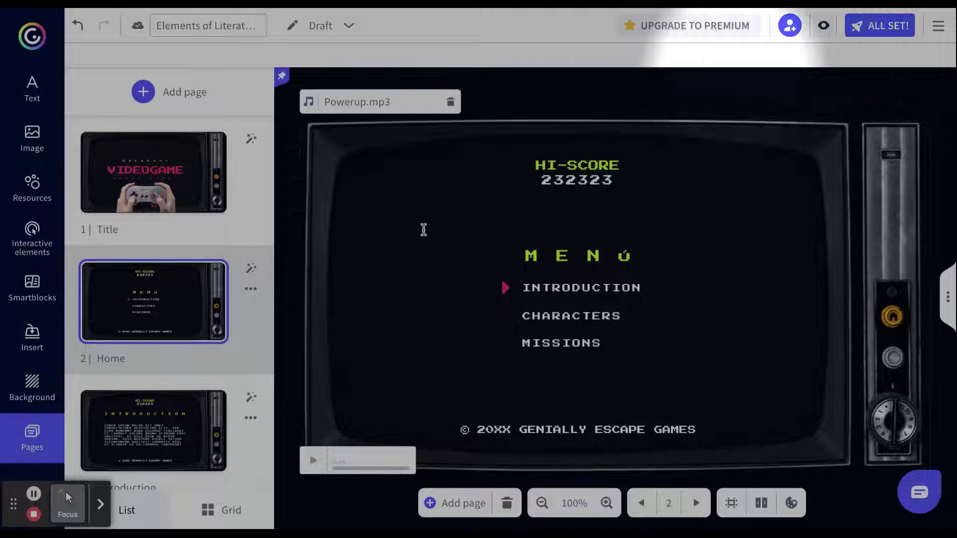
- Paste the new story paragraph over the Introduction's lorem ipsum text, then go to Mission 01
key(Down)
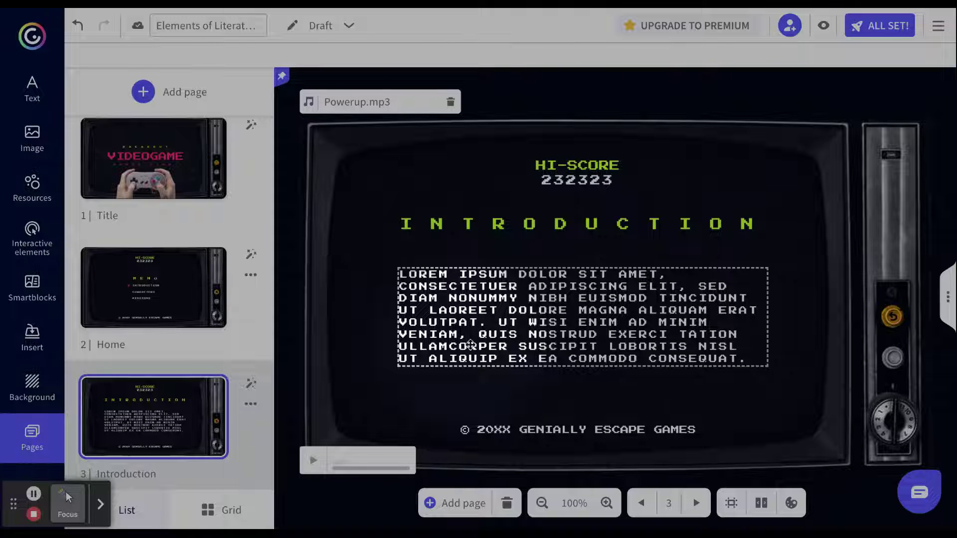
click(662, 336)
text(Sir Literature has been trapped by the evil villian, Darth Adverb. You need to help get Sir Literature released from Darth Adverbs evil clutches. Can you help save him before the time runs out?)
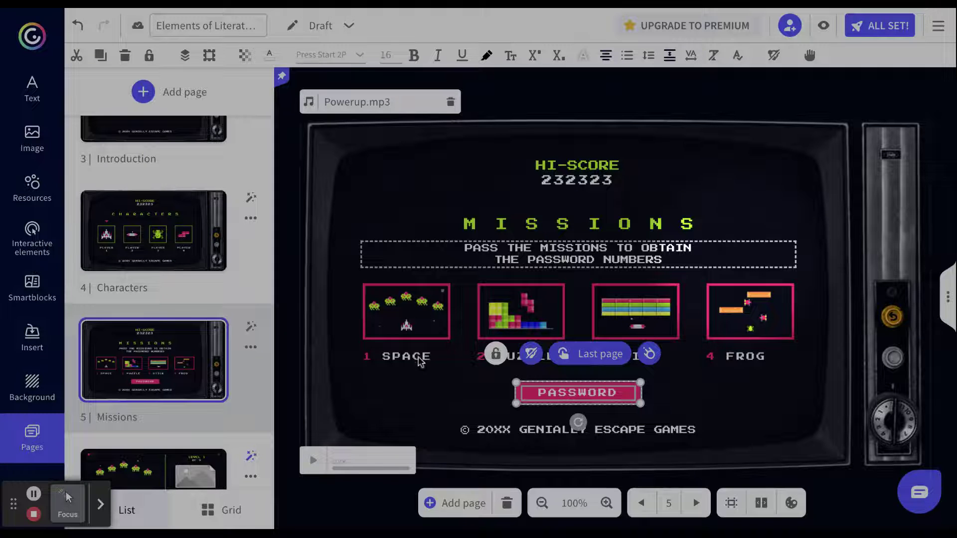
double_click(418, 357)
scroll(147, 408, down, 2)
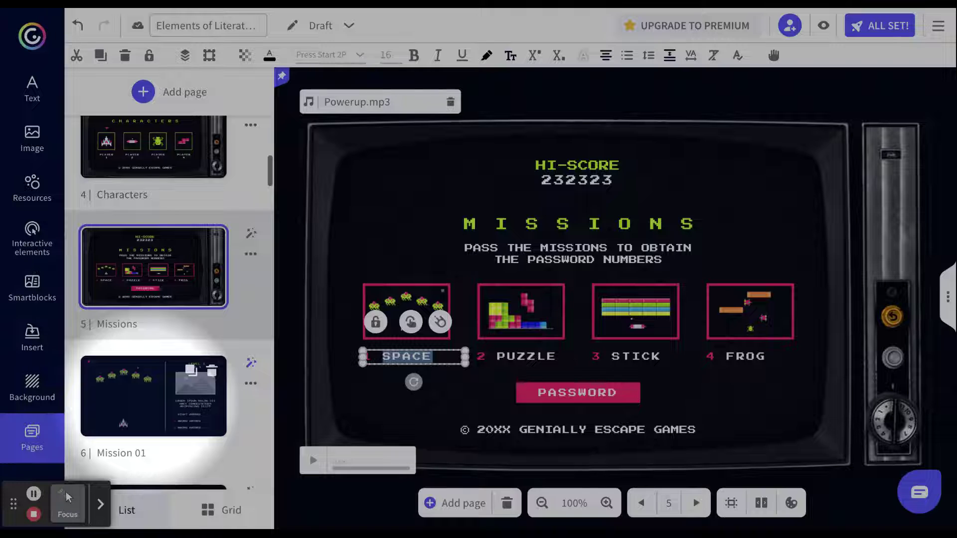
click(154, 399)
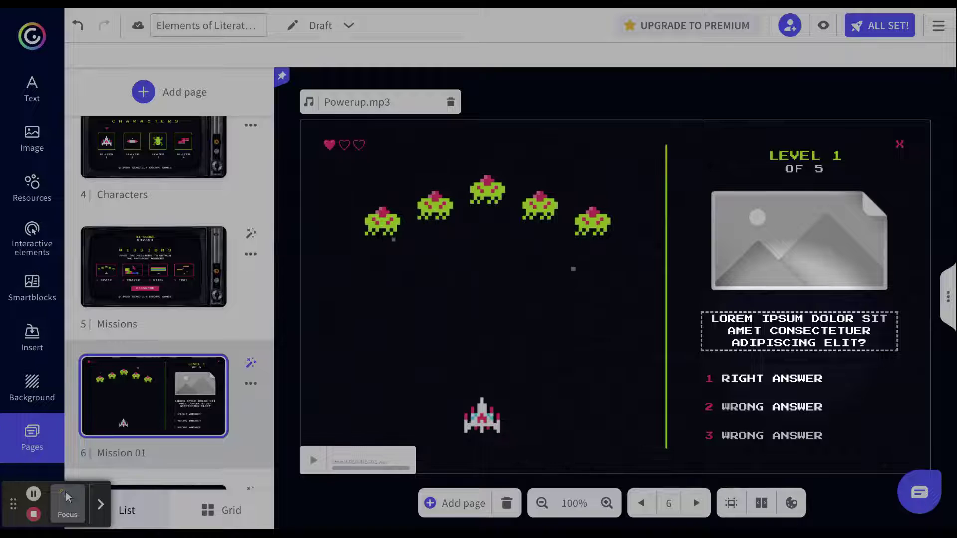
- Restore Mission 01's question and answers Plot, Table of Contents and Water; select the image placeholder
key(ctrl+z)
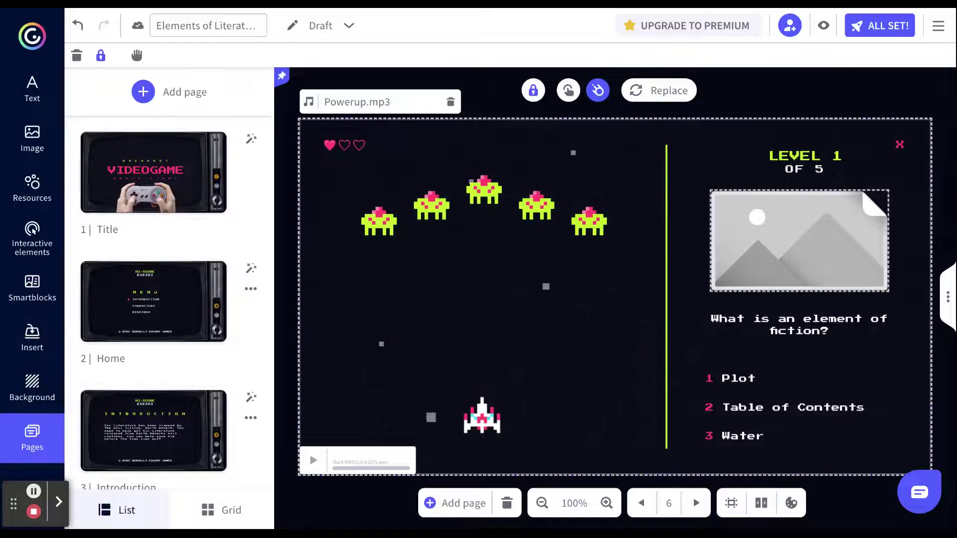
click(785, 254)
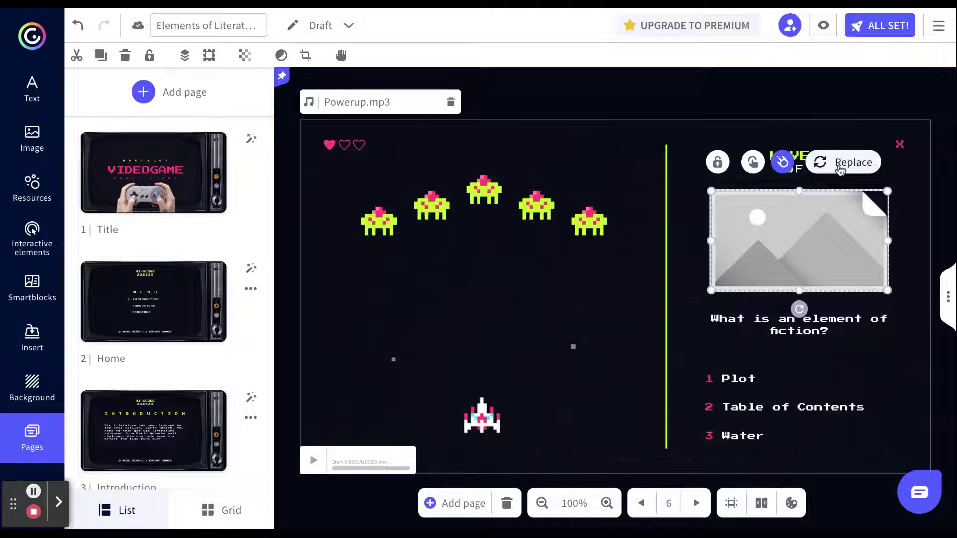
- Replace the Mission 01 placeholder with a Pixabay 'fiction' photo of children reading in a forest
click(842, 163)
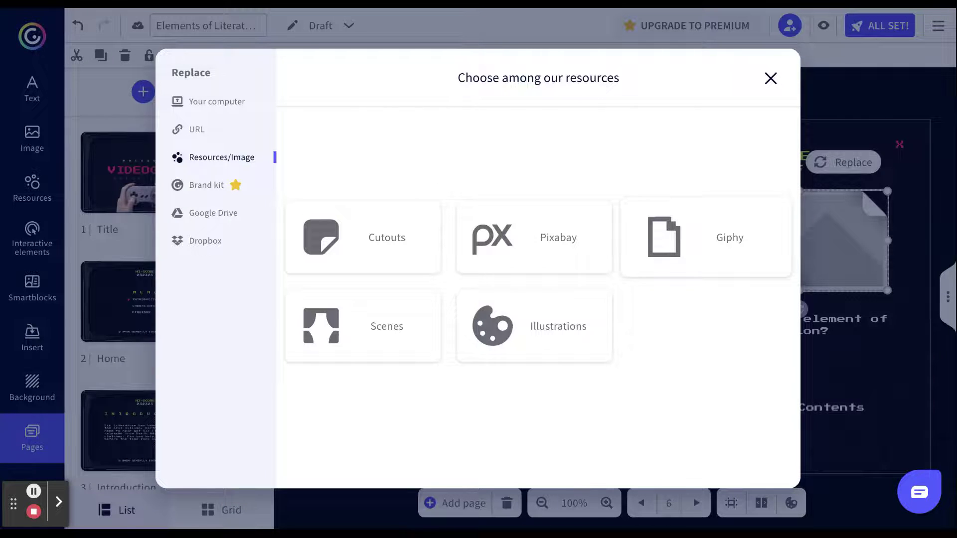
click(561, 252)
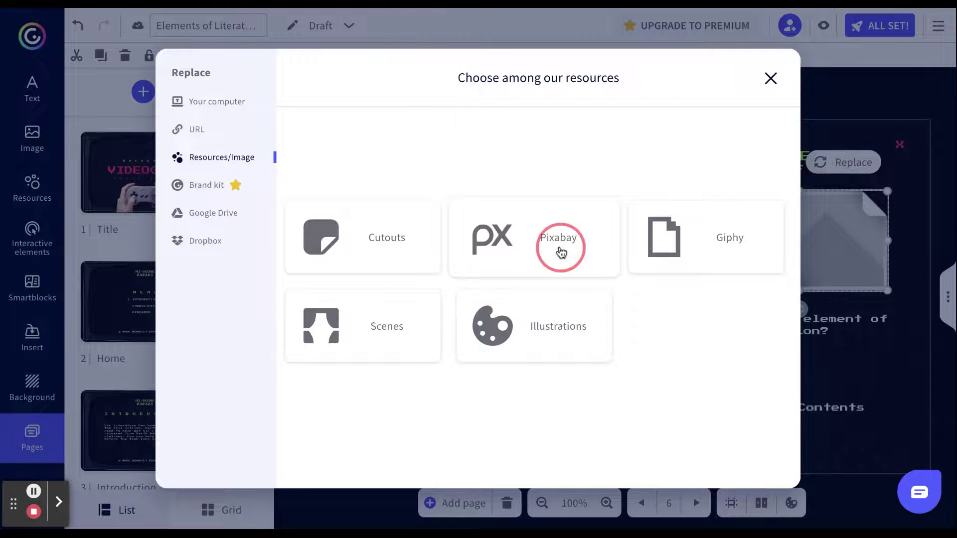
click(338, 174)
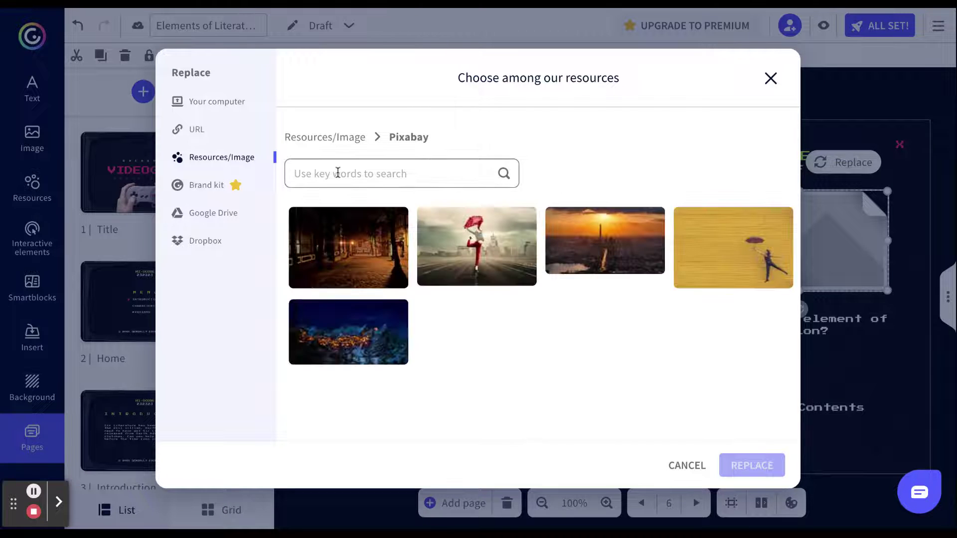
text(fiction)
click(504, 175)
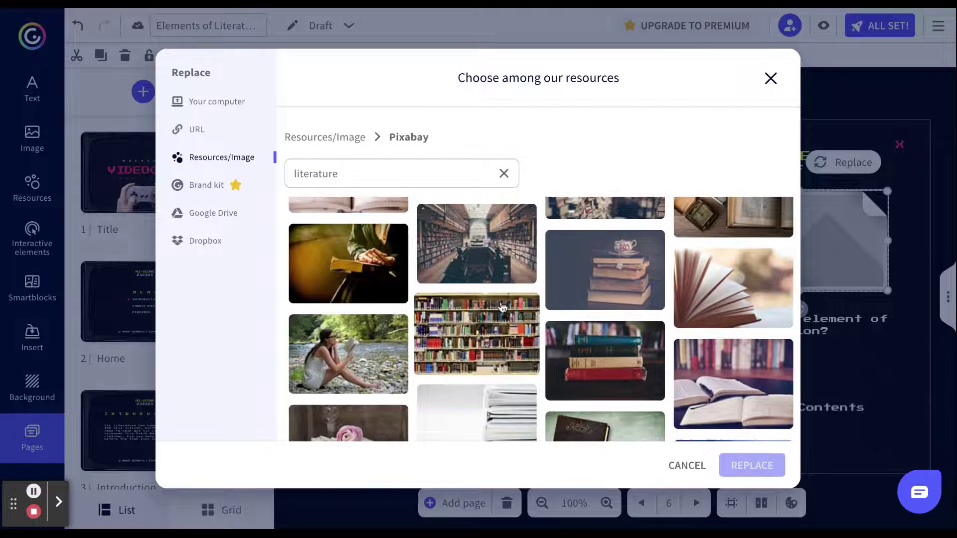
scroll(502, 306, up, 5)
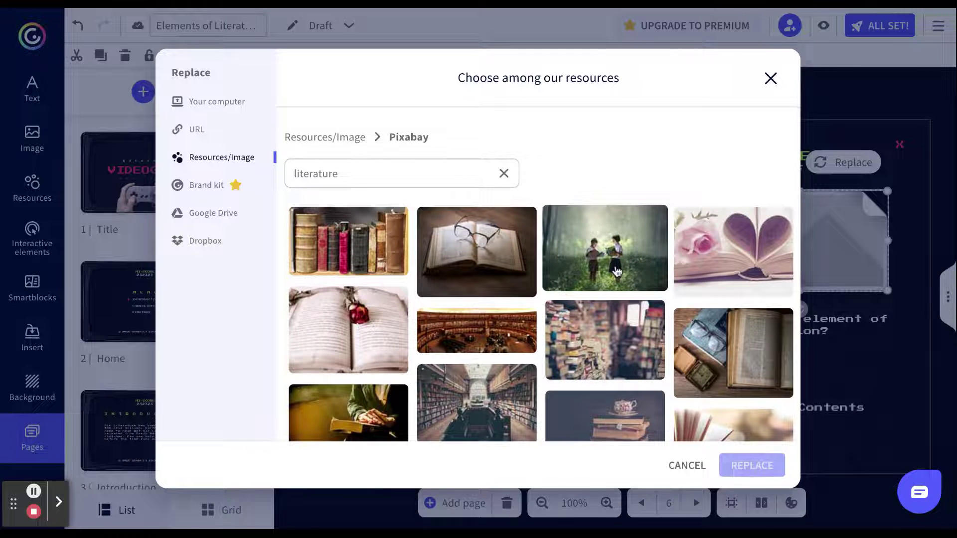
click(616, 272)
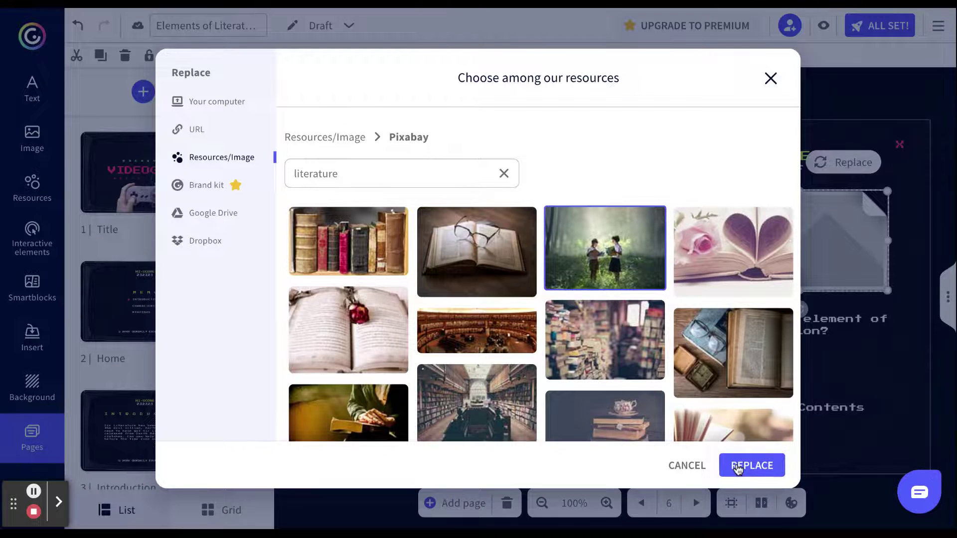
click(737, 470)
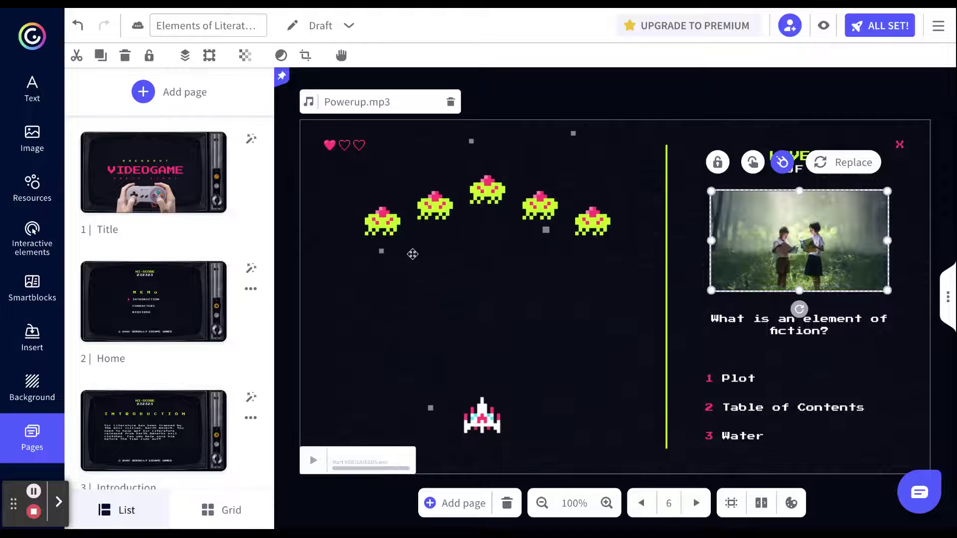
- View Mission 01's page 10, then its congratulations page, then show all pages as a grid
scroll(180, 392, down, 6)
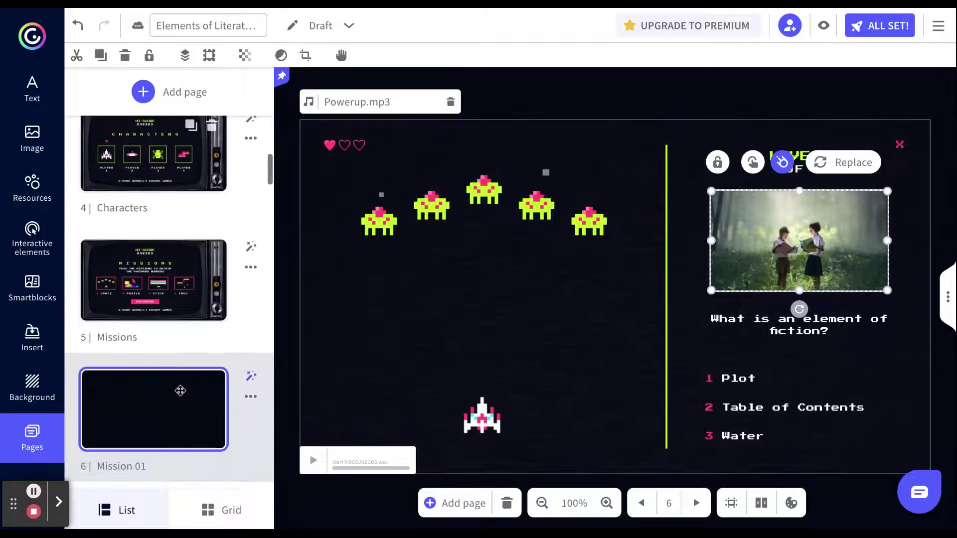
scroll(180, 390, down, 2)
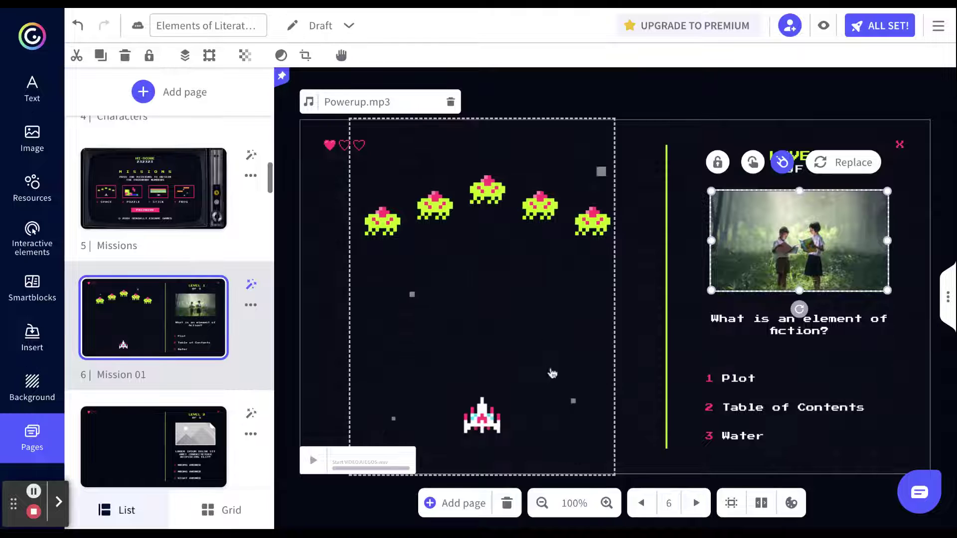
key(Down)
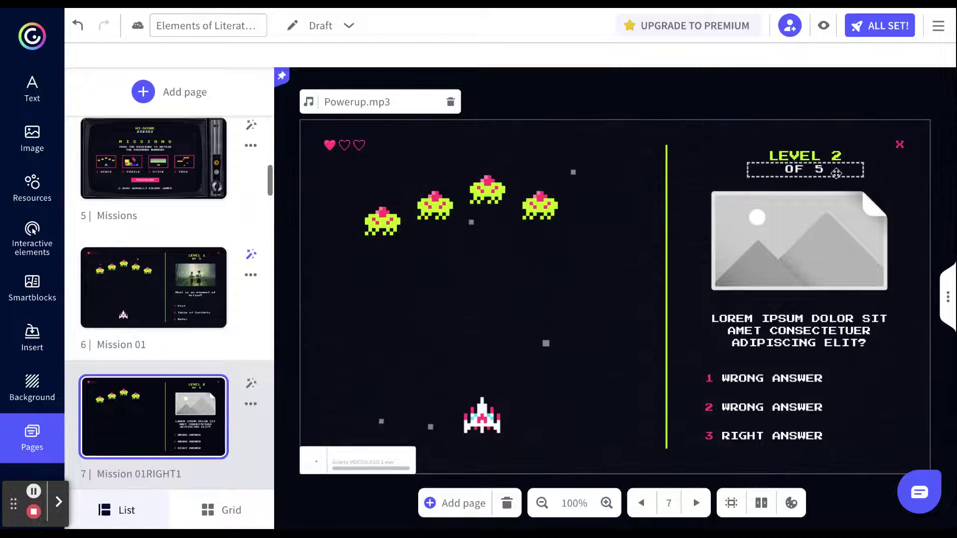
scroll(174, 324, down, 8)
click(194, 230)
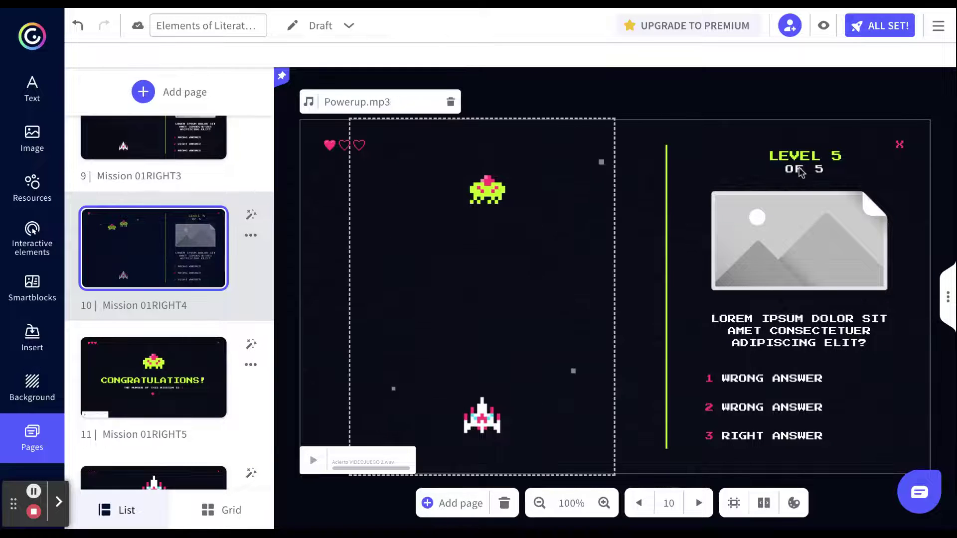
click(179, 380)
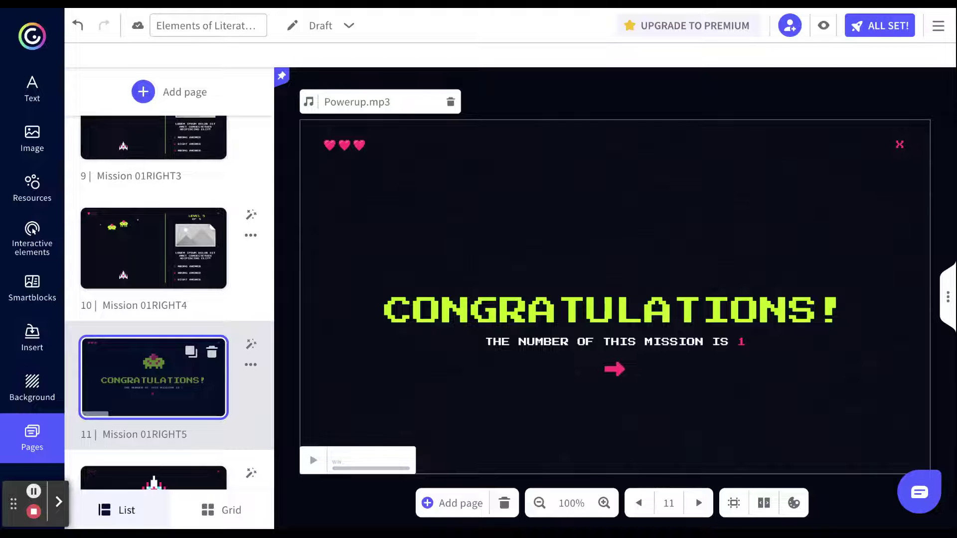
scroll(169, 302, up, 1)
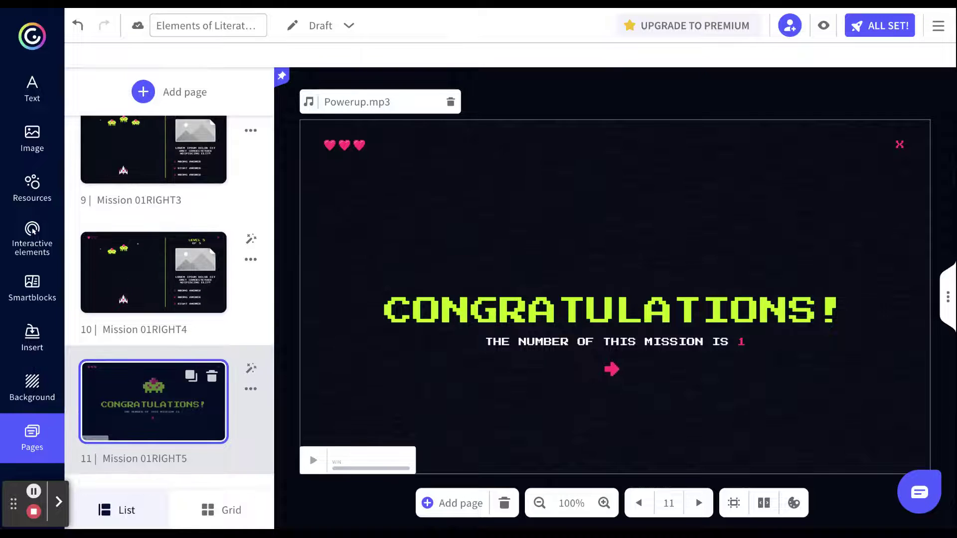
scroll(170, 302, down, 1)
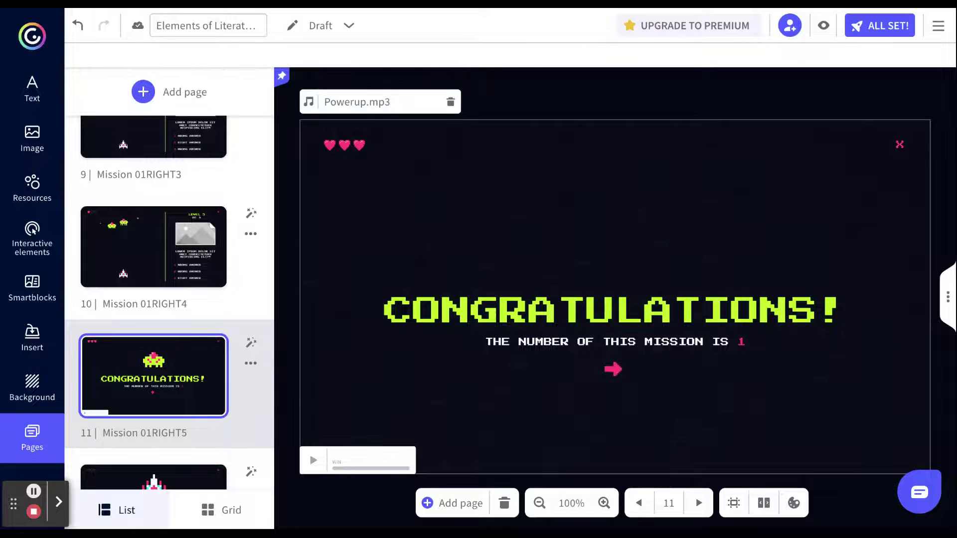
click(231, 510)
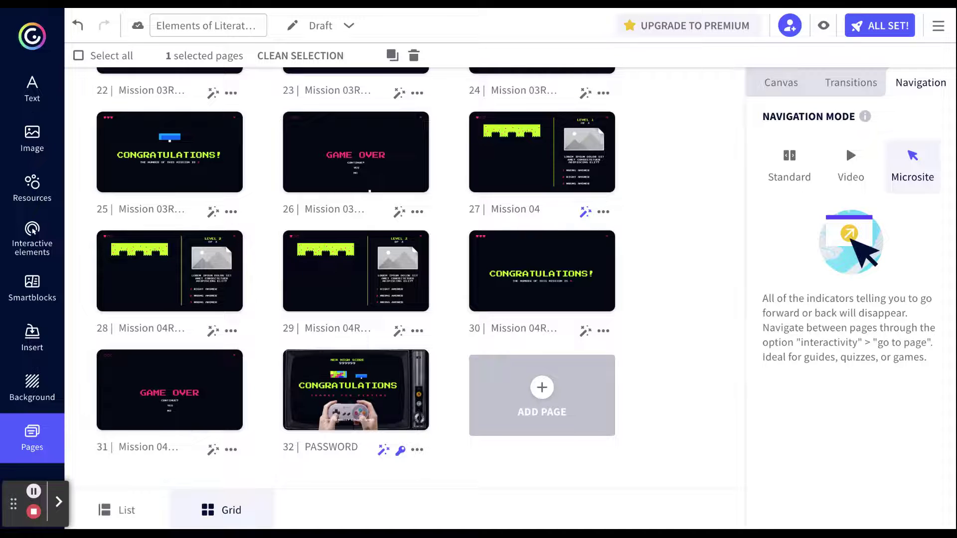
- Reveal page 32's escape-room password and replace 1234 with 7862
click(400, 449)
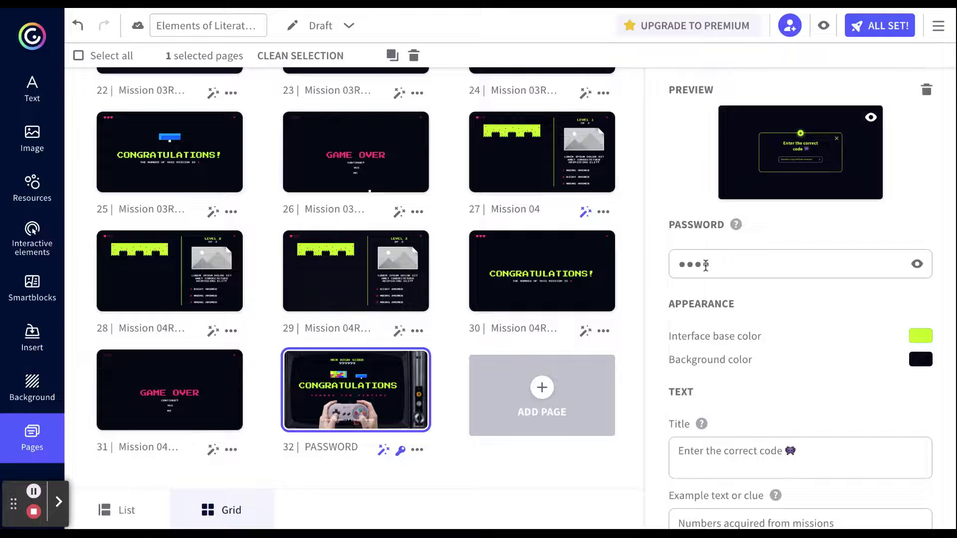
click(706, 264)
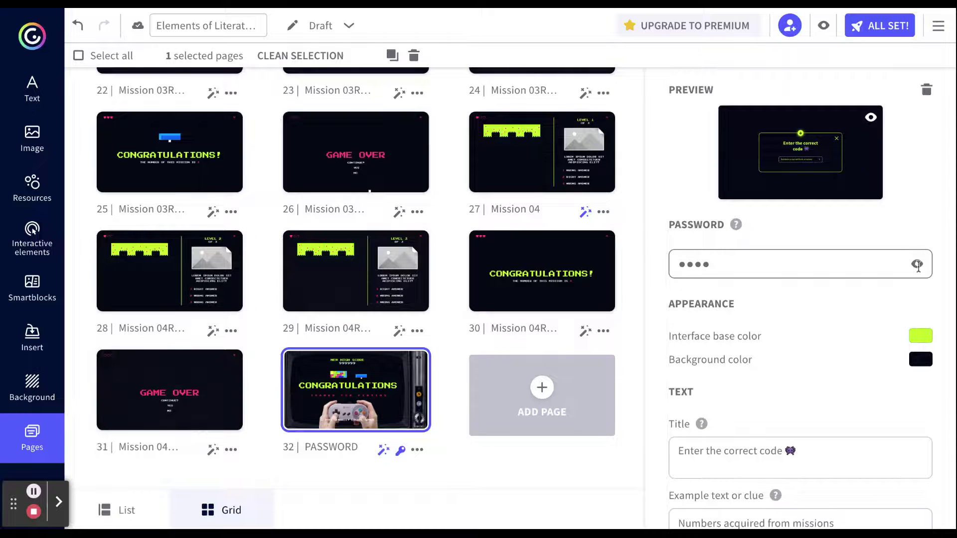
click(918, 265)
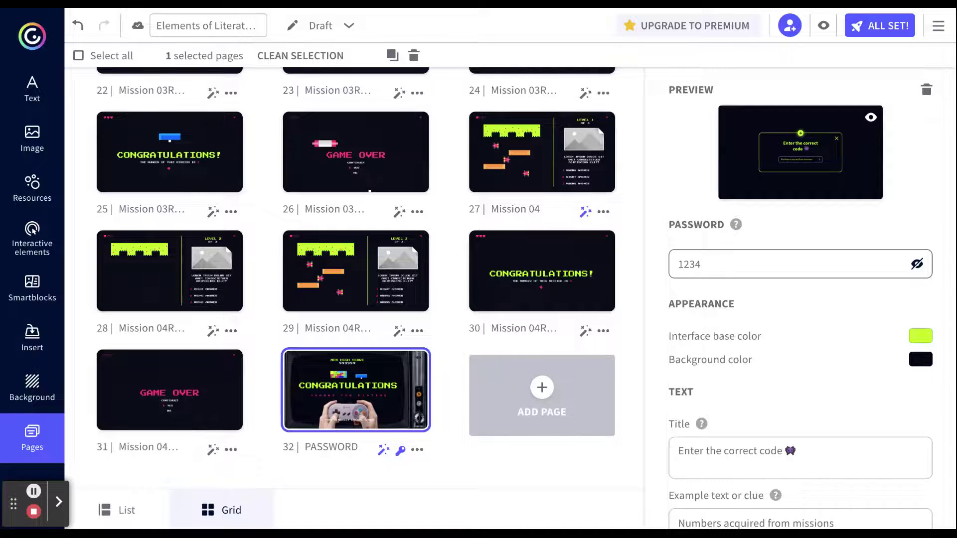
double_click(746, 264)
text(7862)
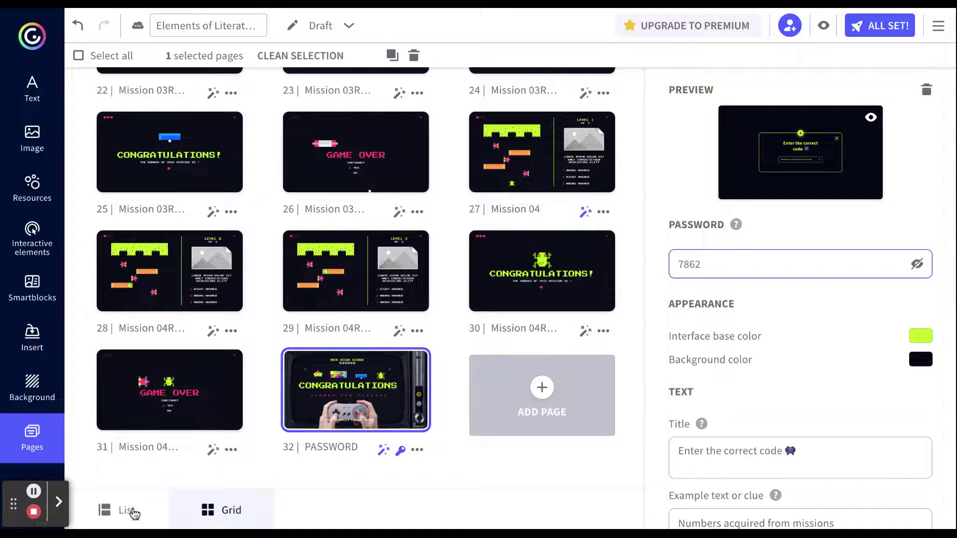
scroll(355, 351, up, 3)
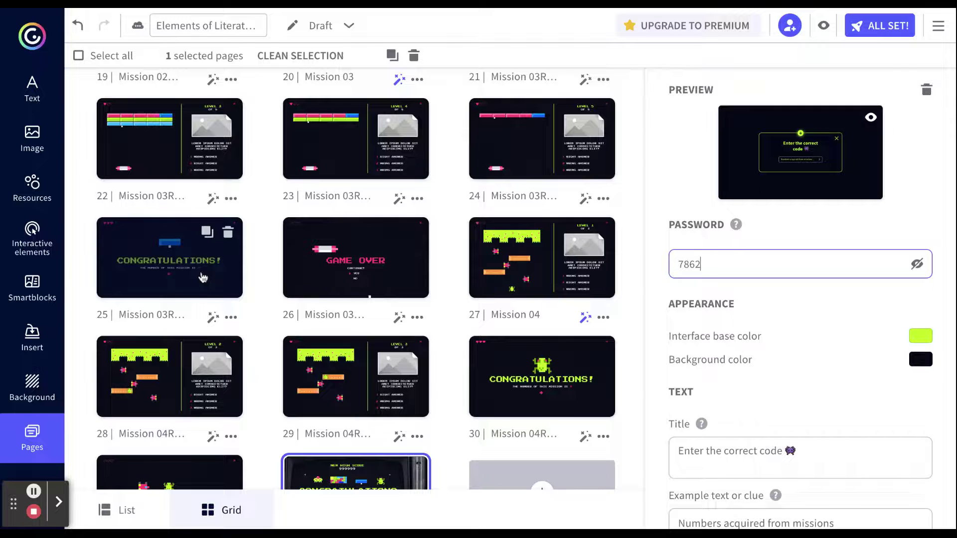
scroll(203, 277, up, 10)
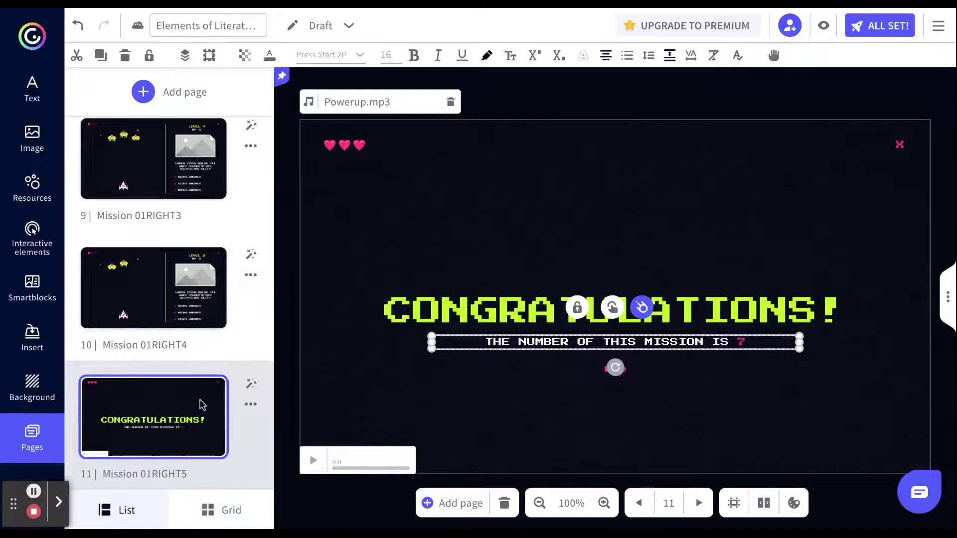
- Check the mission digits on congratulations pages 18 and 30, then return to page 5, Missions
scroll(202, 405, down, 10)
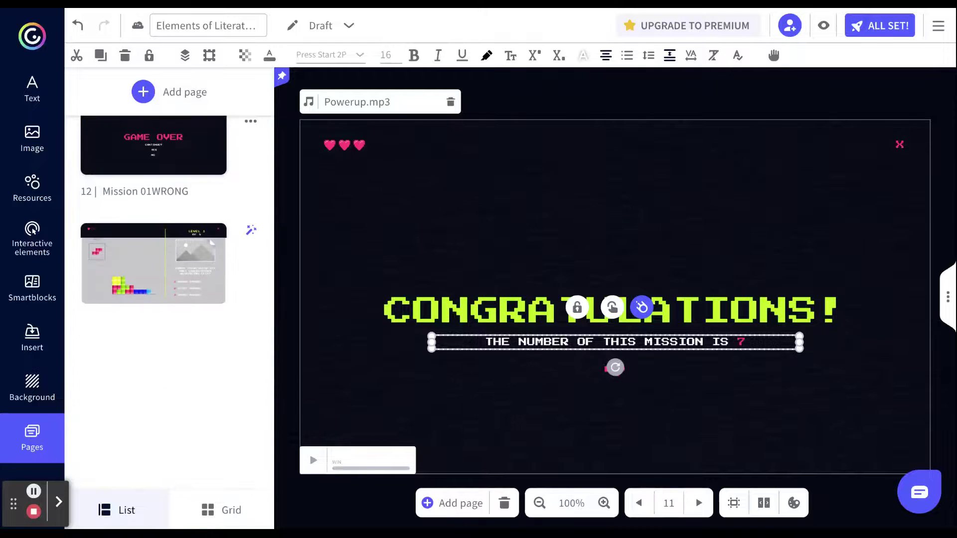
scroll(221, 376, down, 5)
click(222, 376)
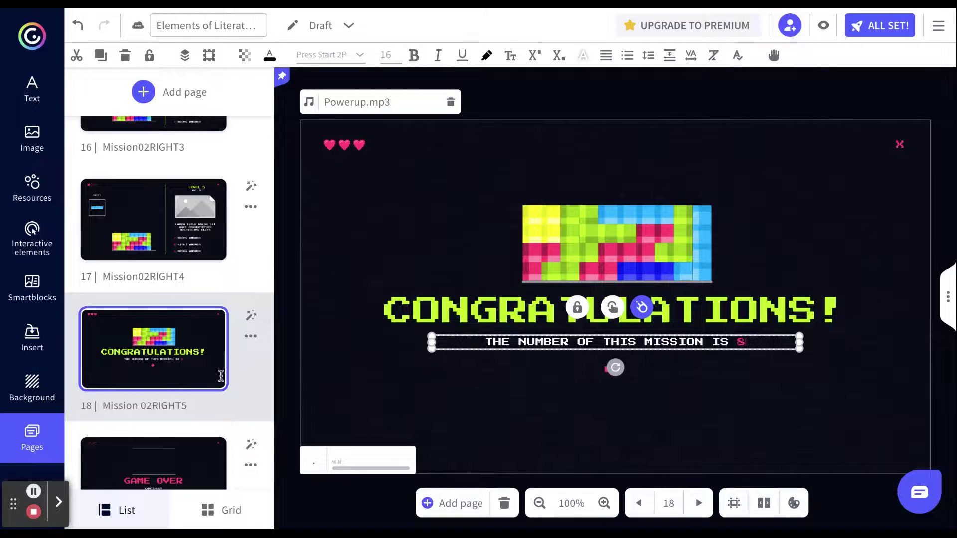
scroll(221, 375, down, 1)
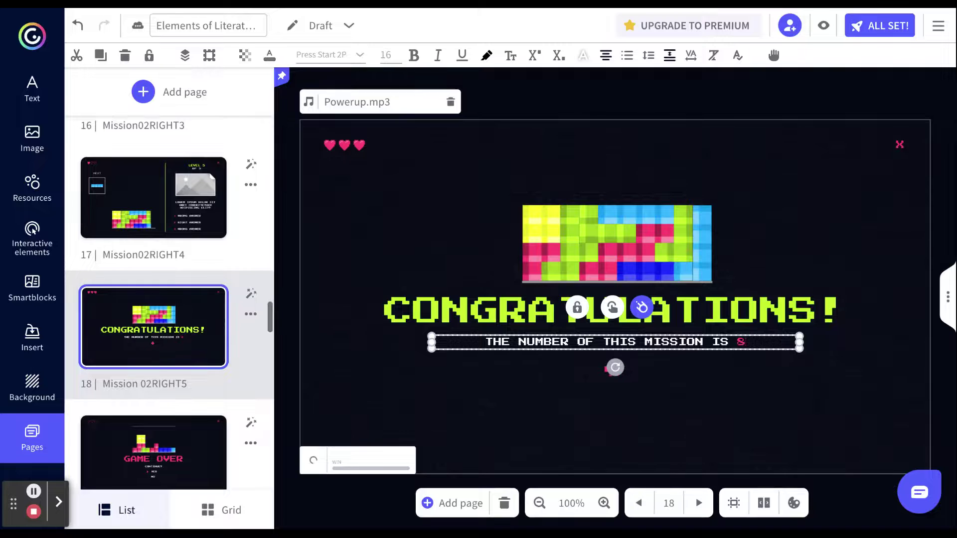
scroll(170, 381, down, 20)
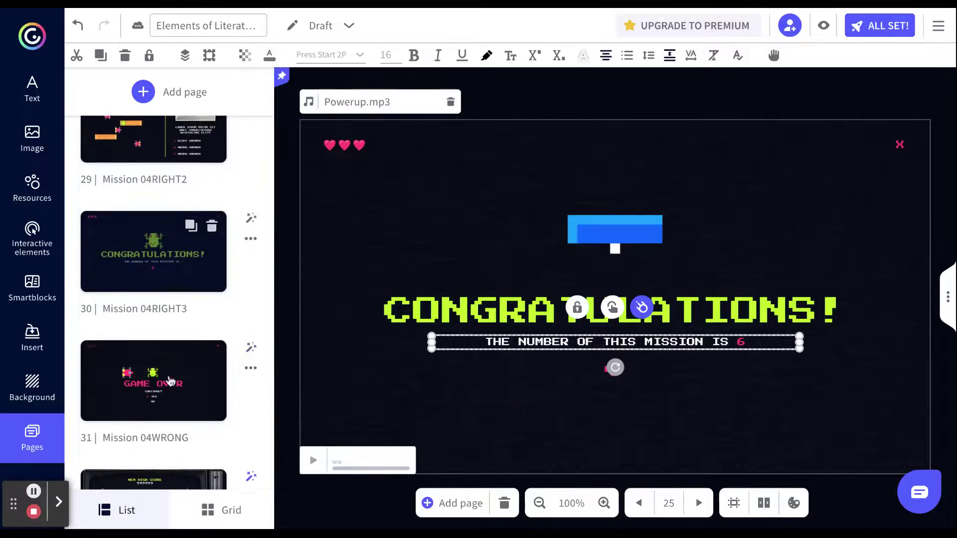
scroll(169, 381, down, 4)
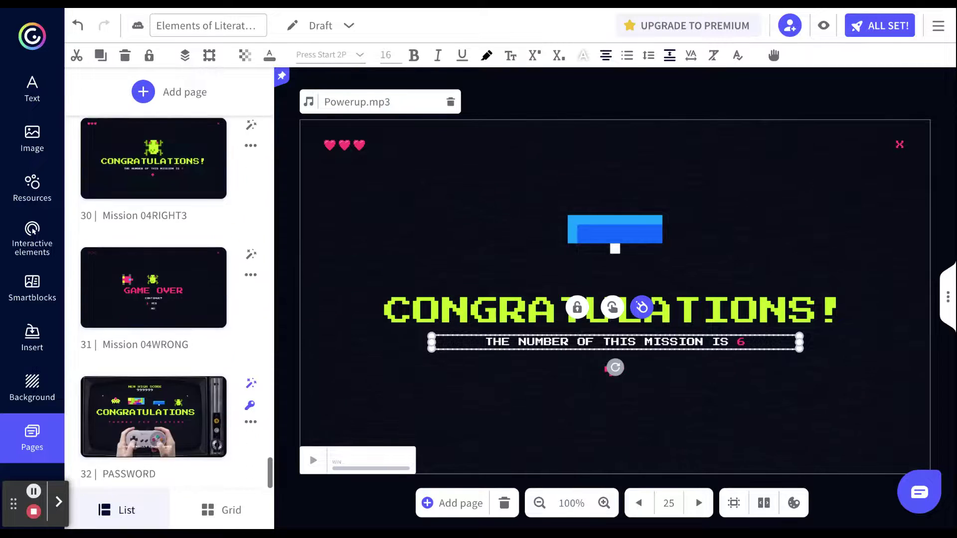
click(160, 232)
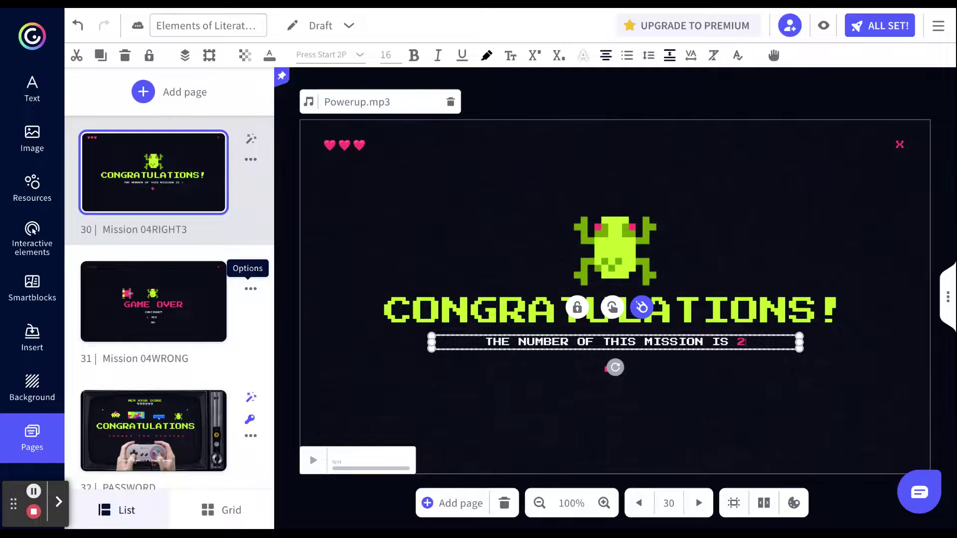
scroll(251, 289, up, 15)
click(153, 358)
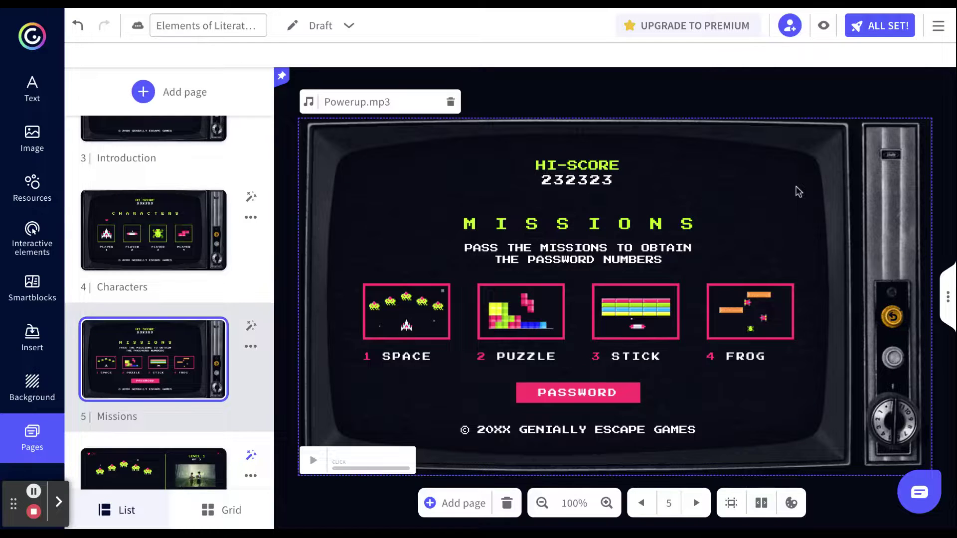
click(577, 396)
click(824, 29)
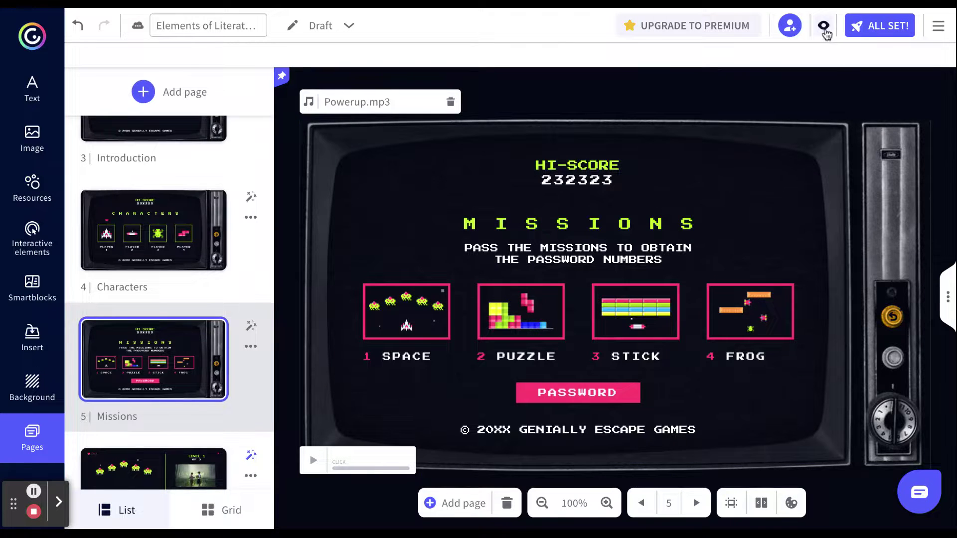
click(824, 28)
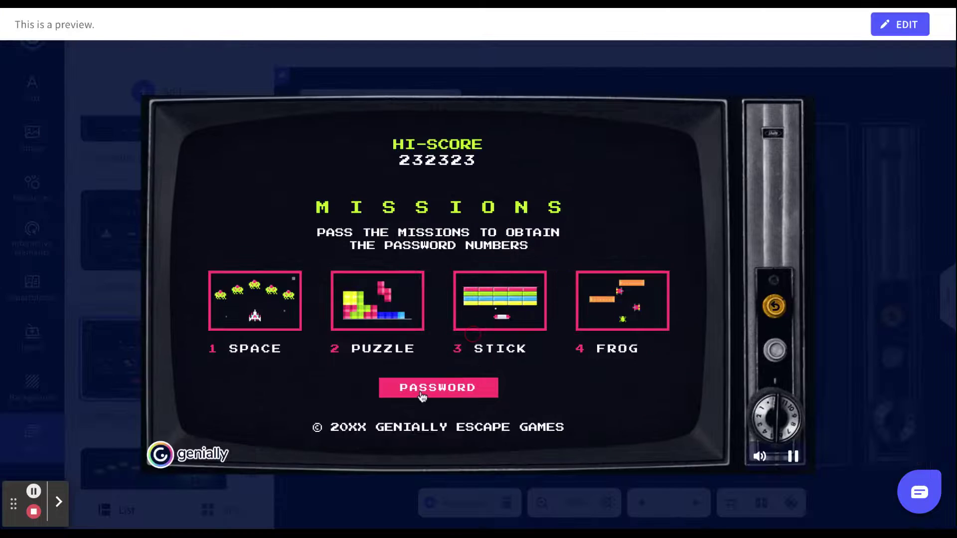
click(421, 396)
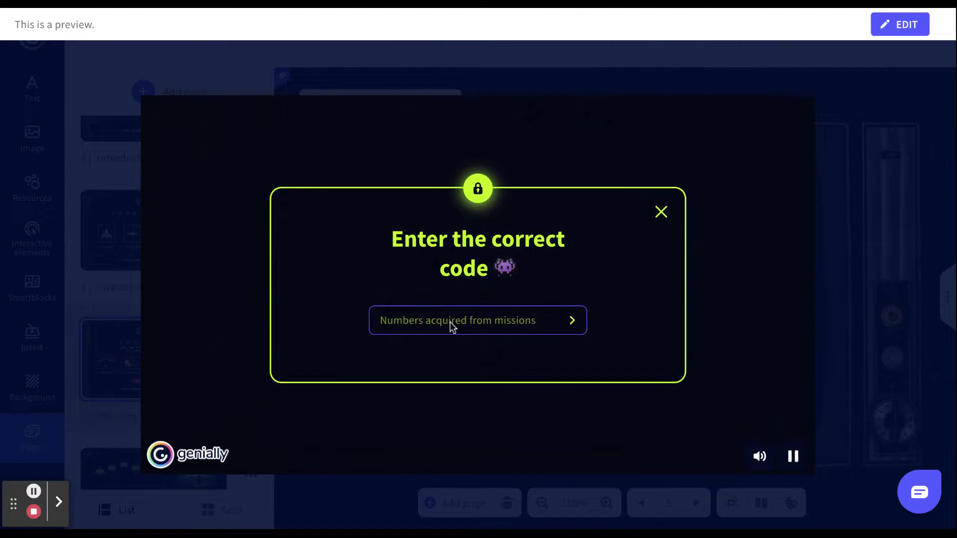
click(447, 318)
text(1234)
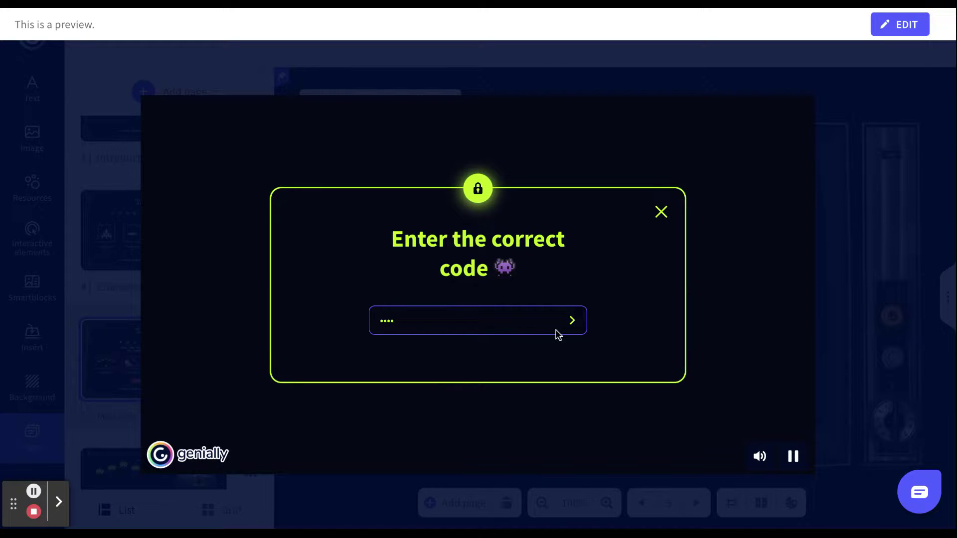
click(573, 323)
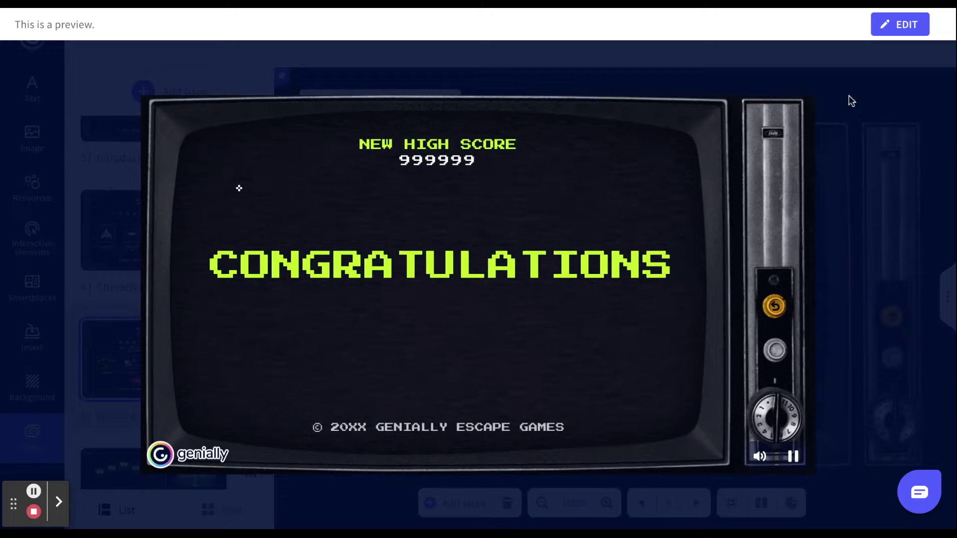
key(Escape)
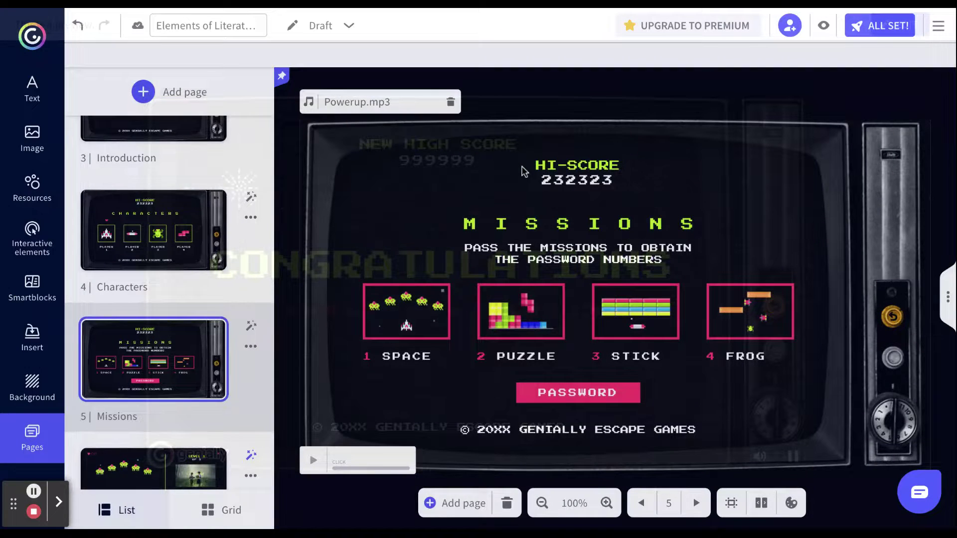
- Go to page 6, Mission 01, with answers Plot, Table of Contents and Water, then choose ALL SET!
scroll(178, 384, down, 2)
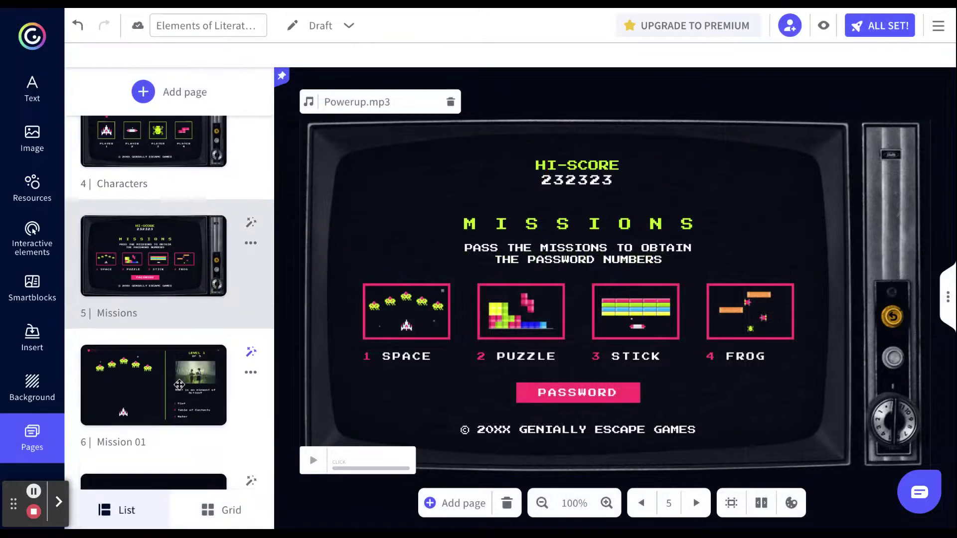
scroll(178, 384, down, 1)
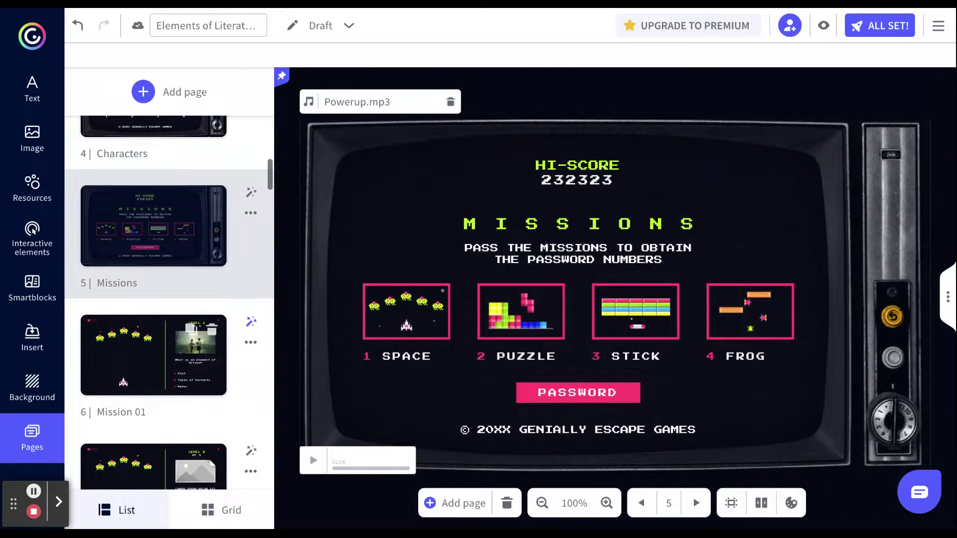
click(153, 359)
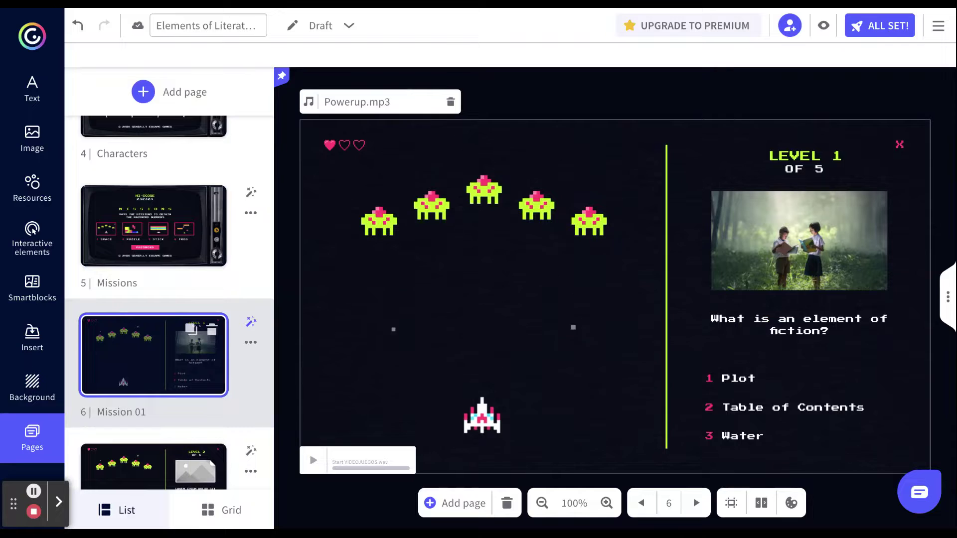
scroll(170, 298, down, 20)
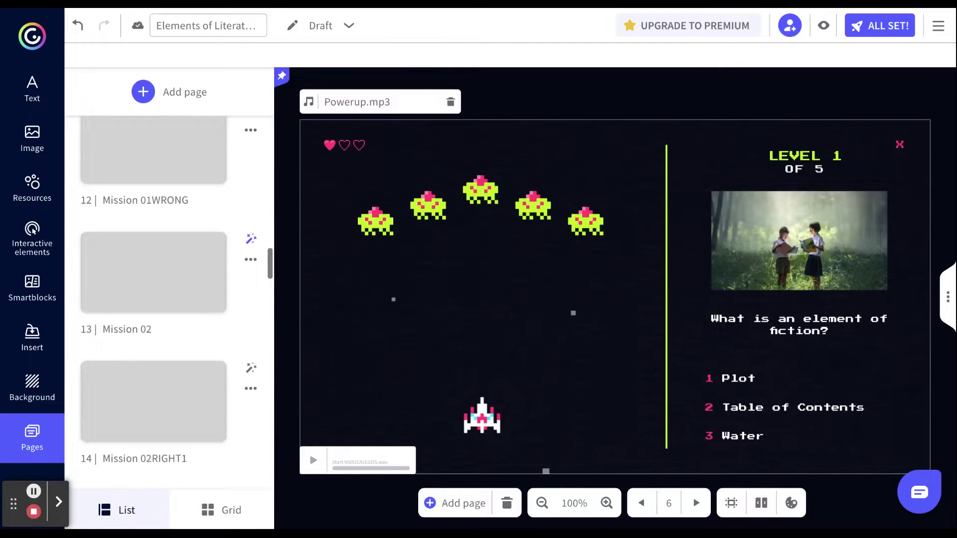
click(882, 22)
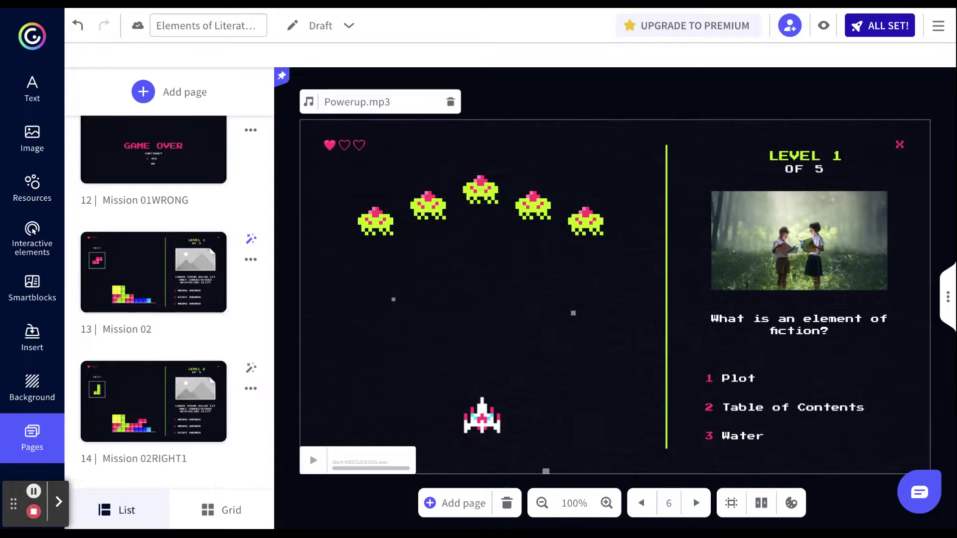
- Confirm ALL SET! to exit to the Creations dashboard showing the Elements of Literature draft
click(857, 38)
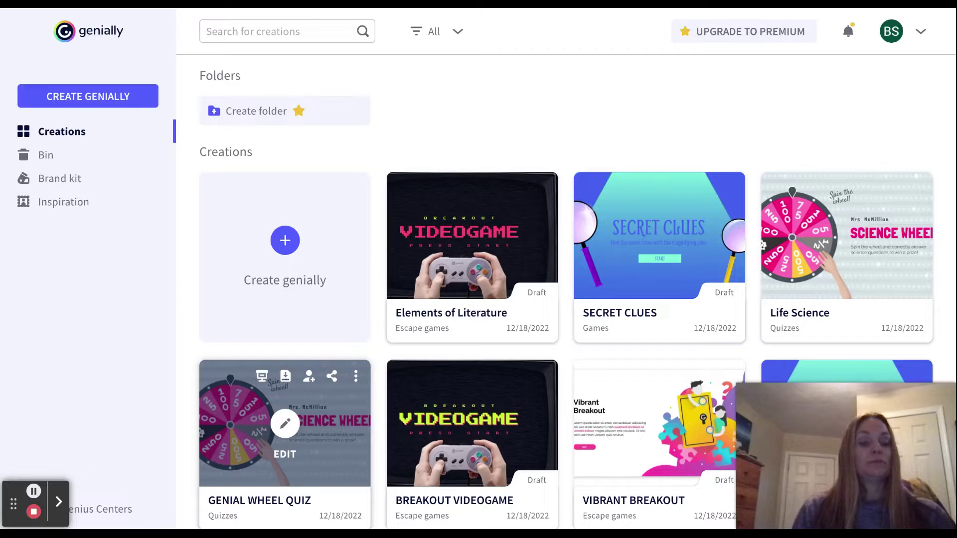